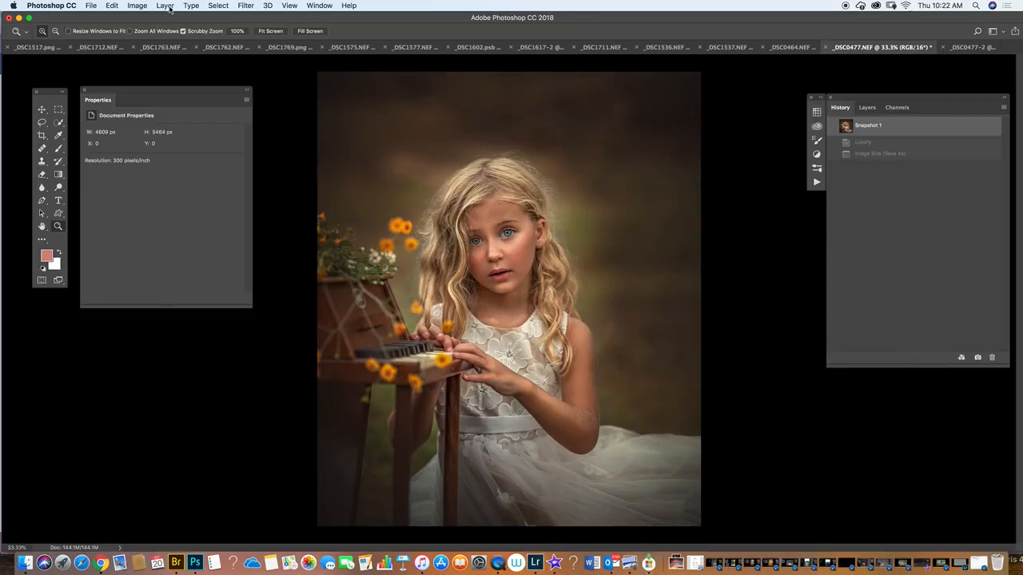
Resize the edited portrait to a height of 1800 pixels and view it at 100%.
click(165, 6)
mouse_move(137, 6)
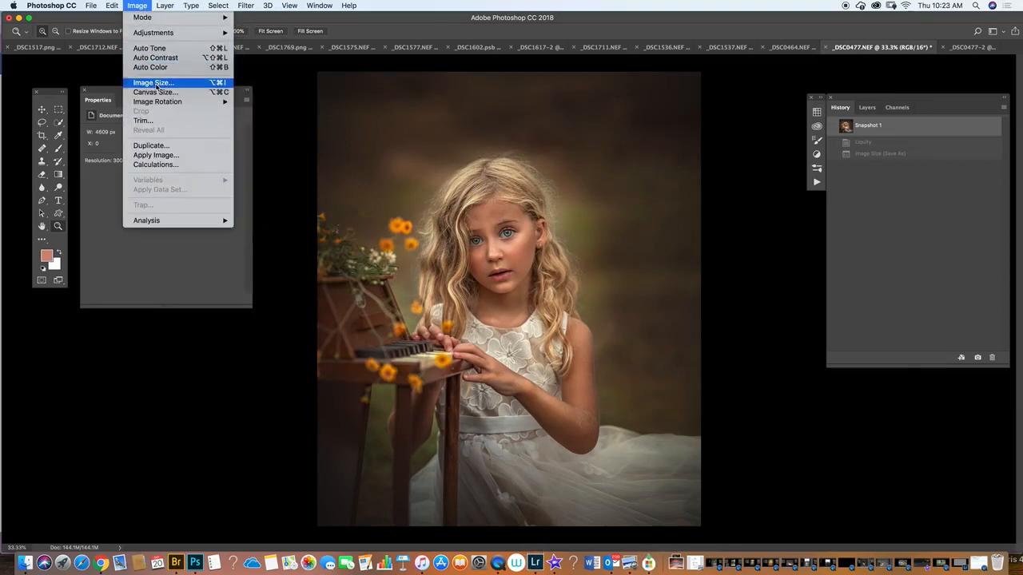
click(154, 83)
key(Tab)
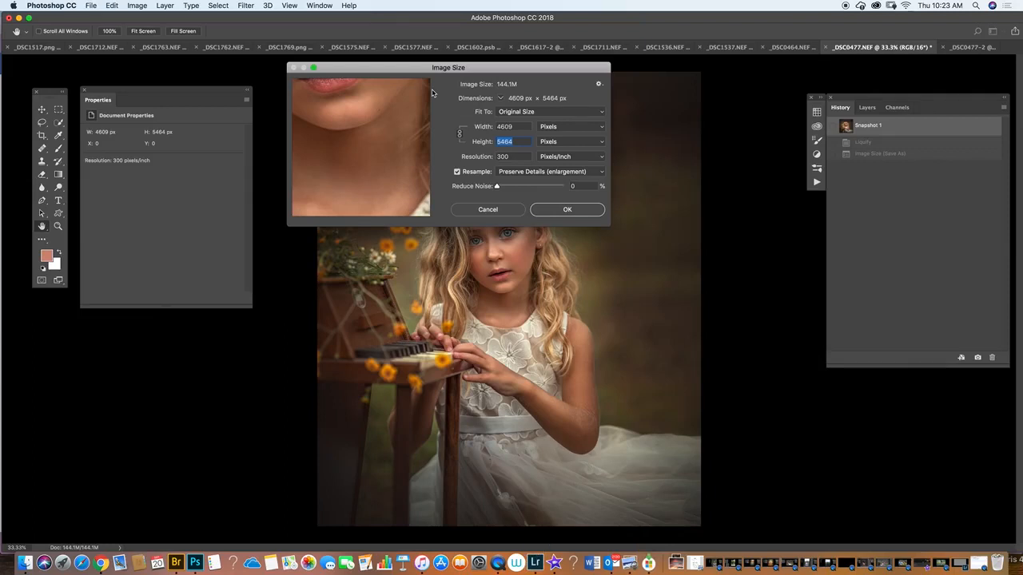
text(1)
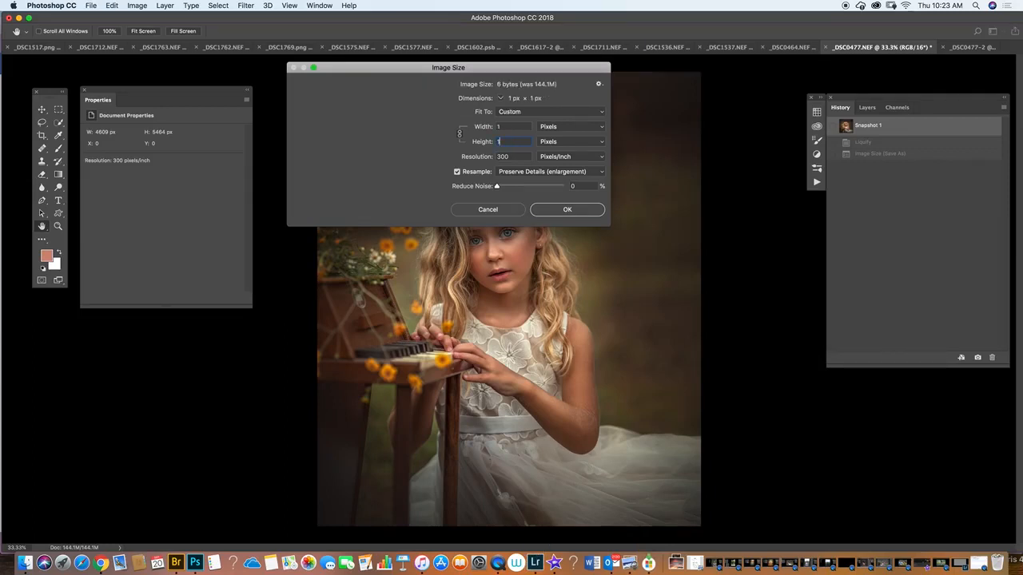
text(800)
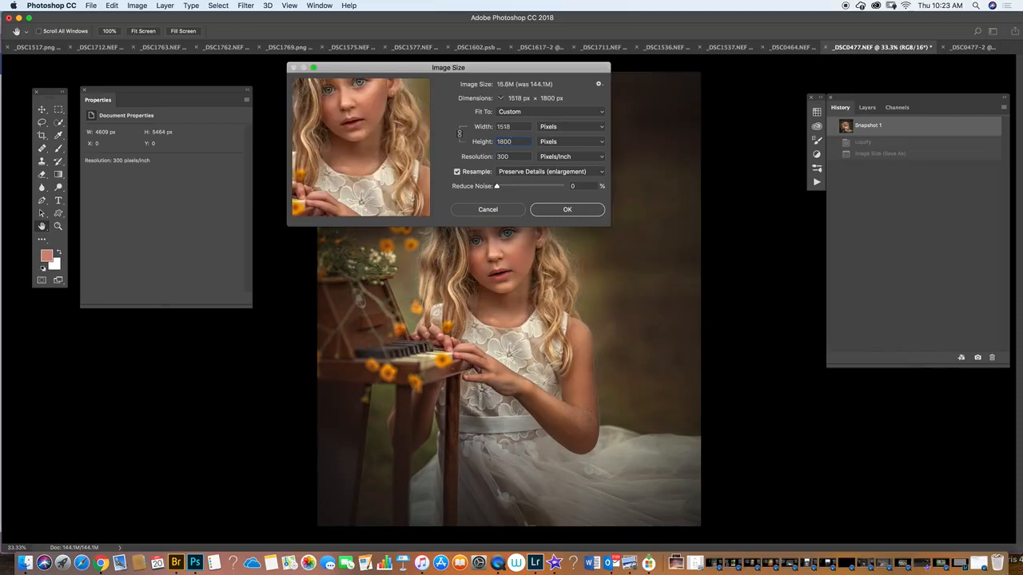
click(594, 211)
key(z)
click(546, 284)
click(548, 282)
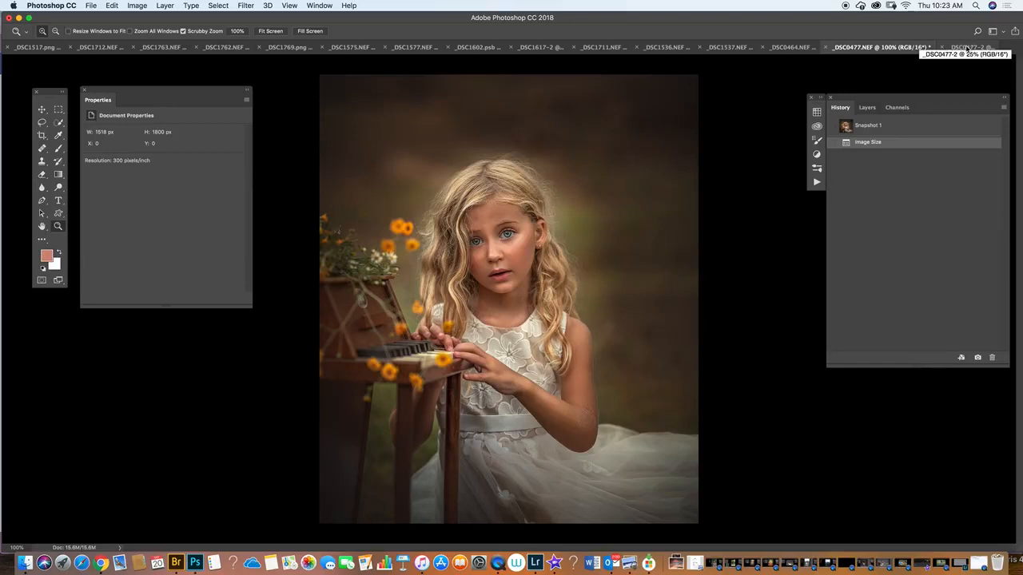
Float the unedited photo _DSC0477-2 in its own window and resize it to a height of 1800 pixels.
drag(968, 48, 482, 112)
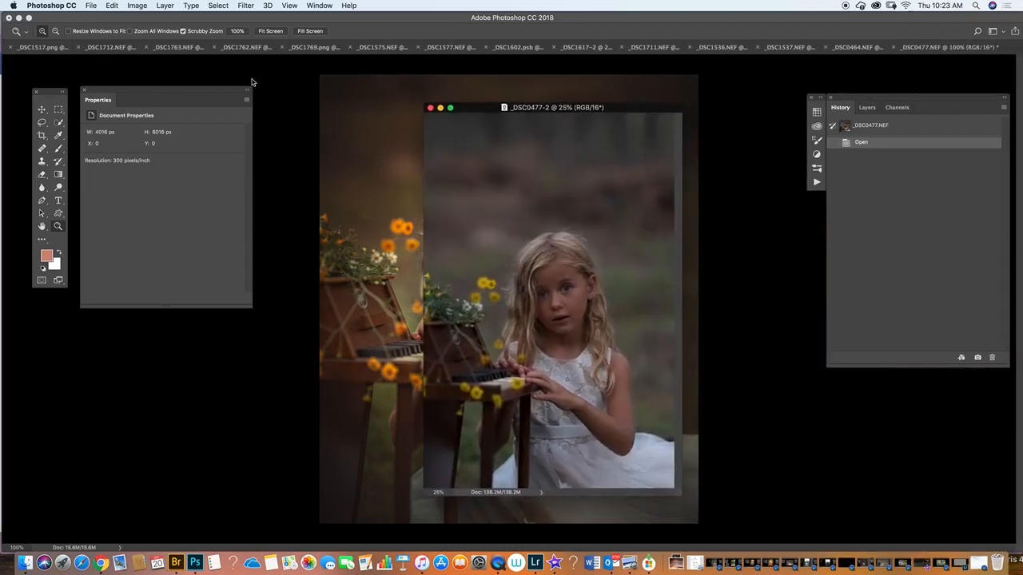
click(164, 5)
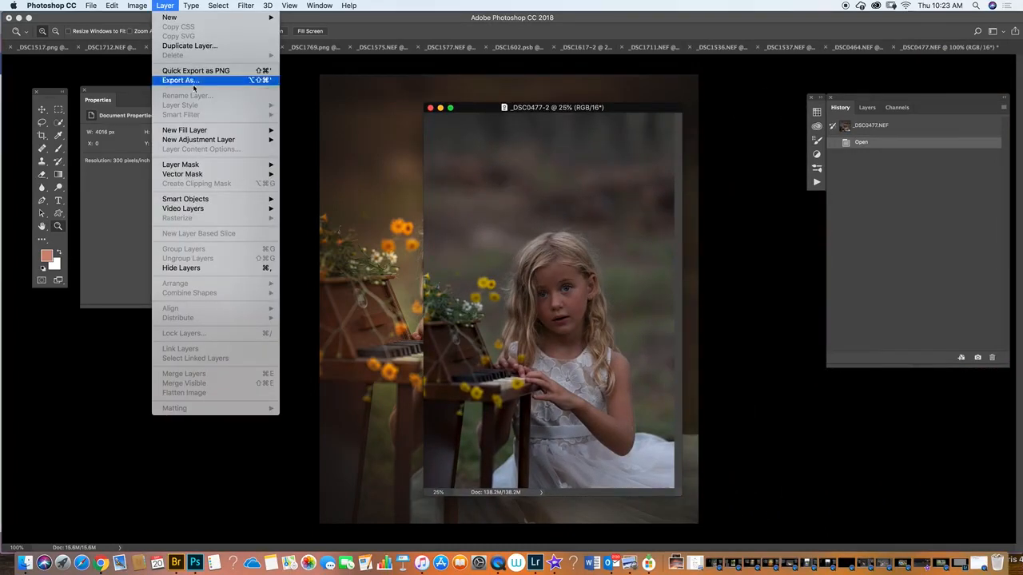
mouse_move(137, 5)
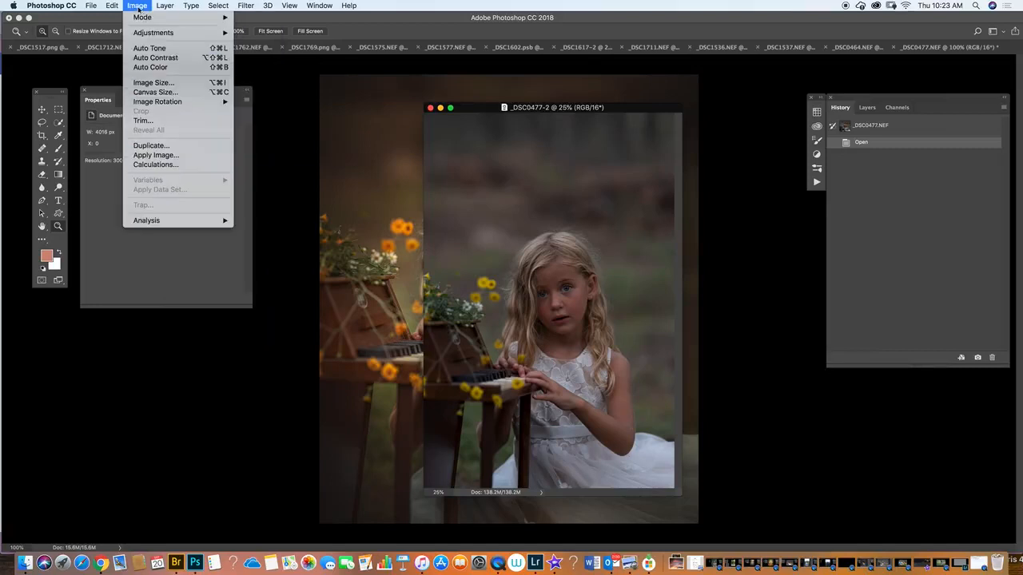
click(154, 83)
key(Tab)
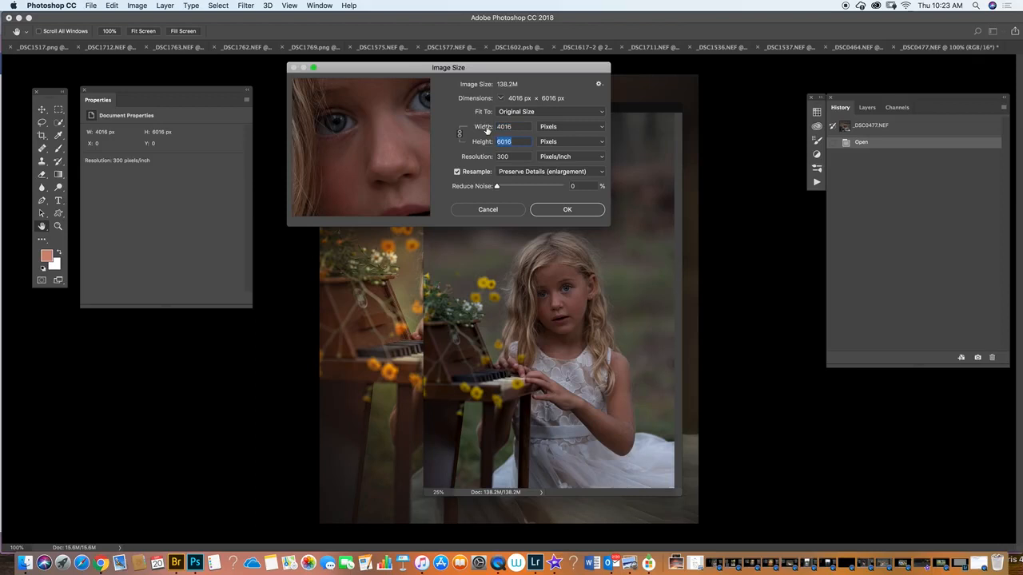
text(1800)
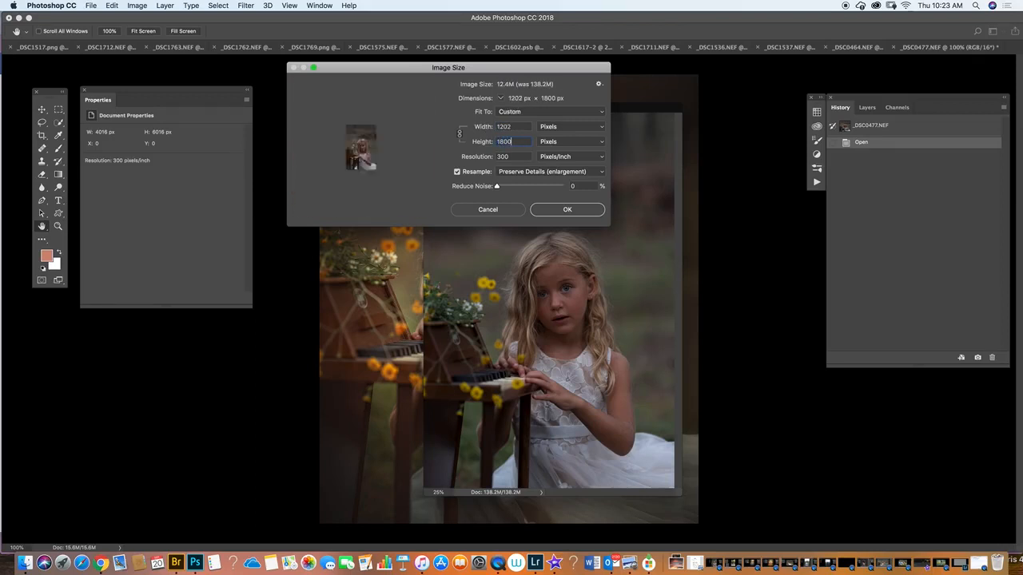
click(561, 206)
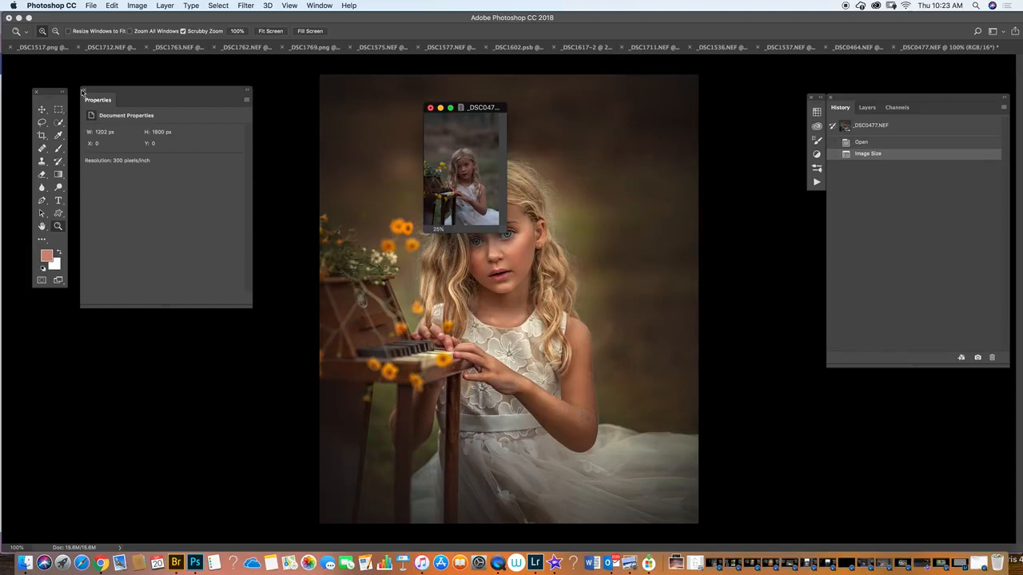
Bring the unedited photo into the edited portrait's document as a new layer and show the layer list.
drag(479, 109, 689, 124)
click(44, 109)
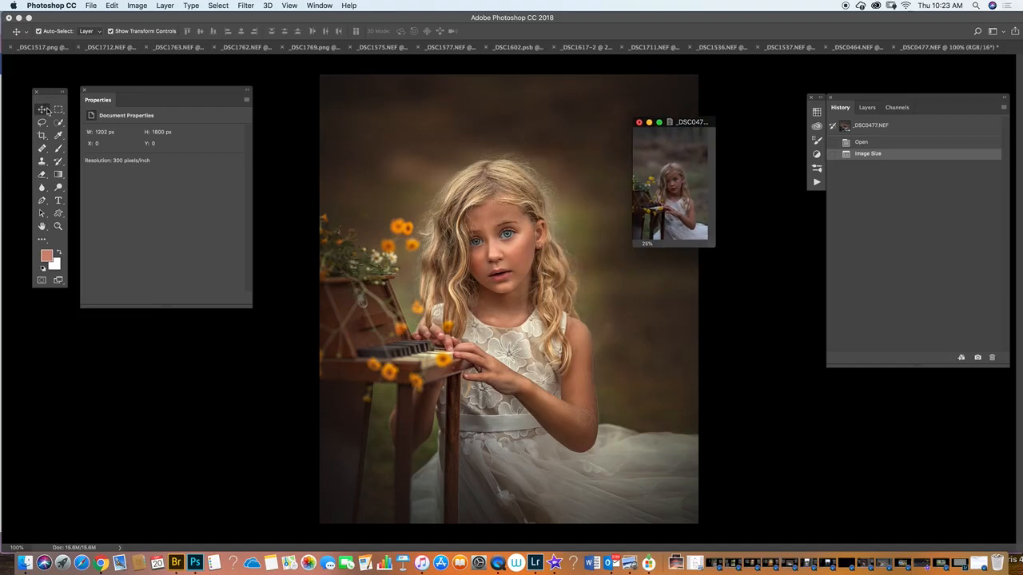
drag(648, 159, 539, 238)
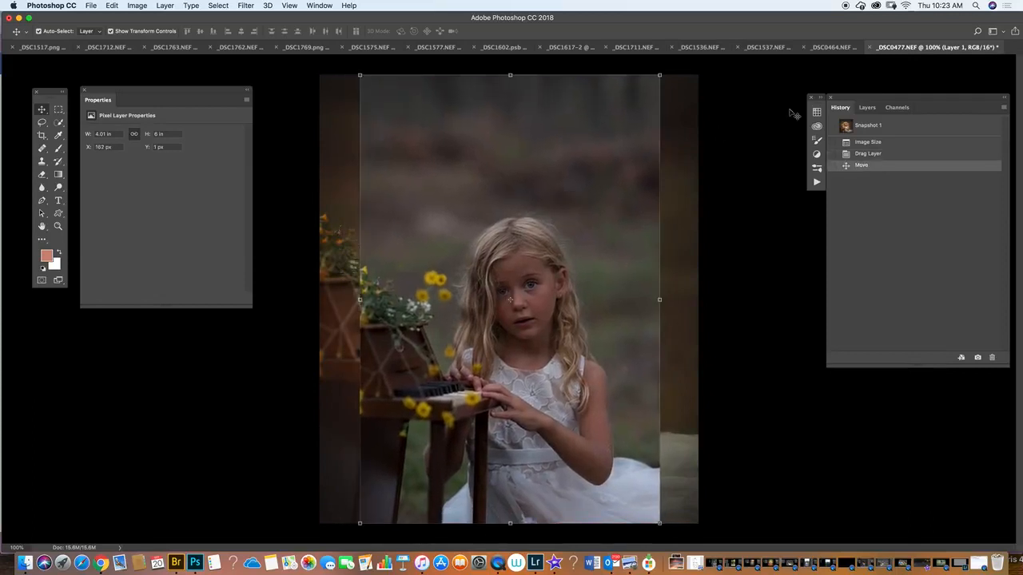
click(868, 108)
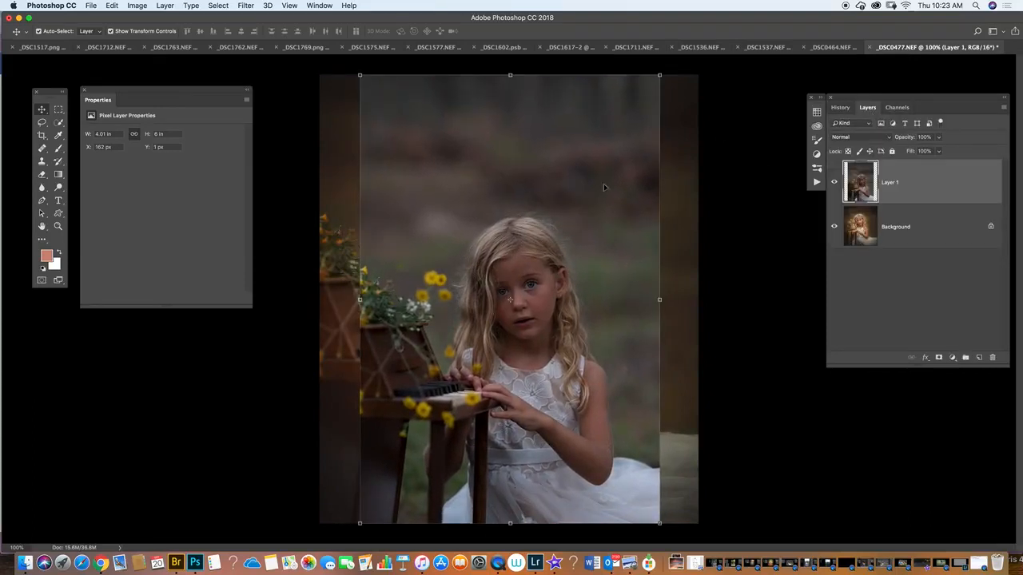
Scale Layer 1 up to about 115% and reposition it over the edited portrait.
drag(527, 174, 490, 172)
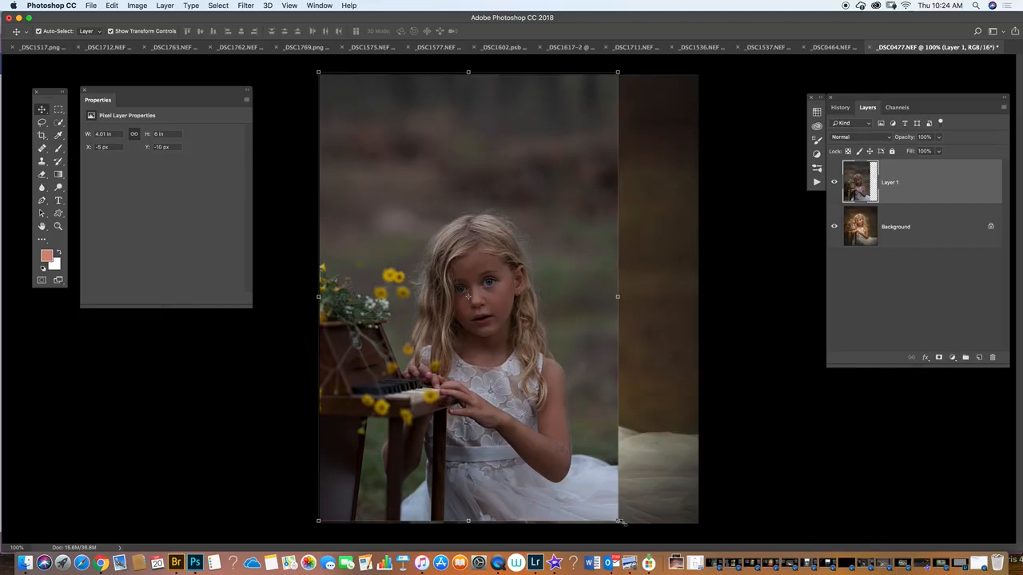
drag(618, 520, 640, 553)
drag(615, 478, 637, 439)
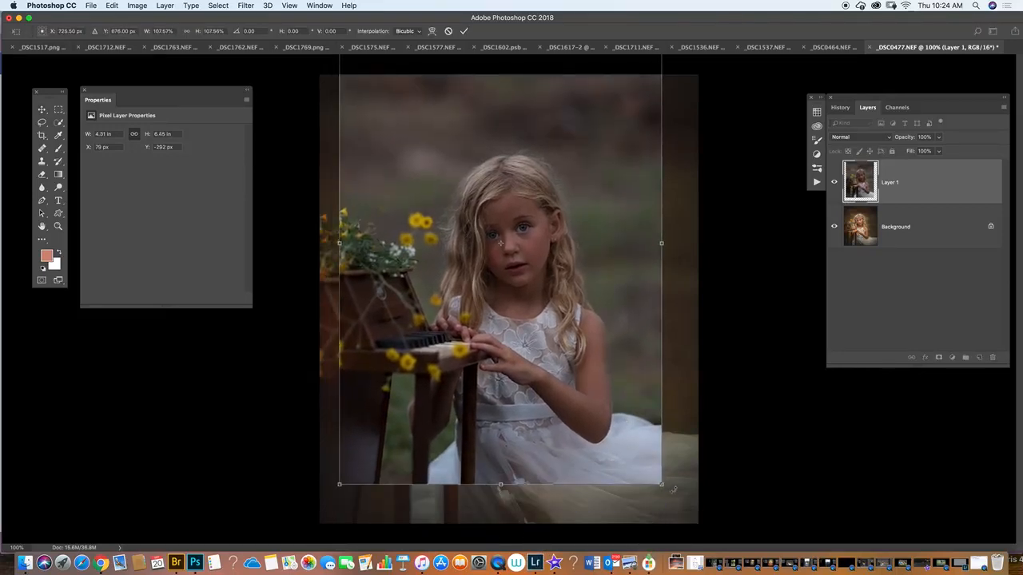
drag(662, 483, 684, 508)
mouse_move(639, 457)
mouse_down()
mouse_move(807, 463)
mouse_move(610, 455)
mouse_move(618, 470)
mouse_move(626, 463)
mouse_up()
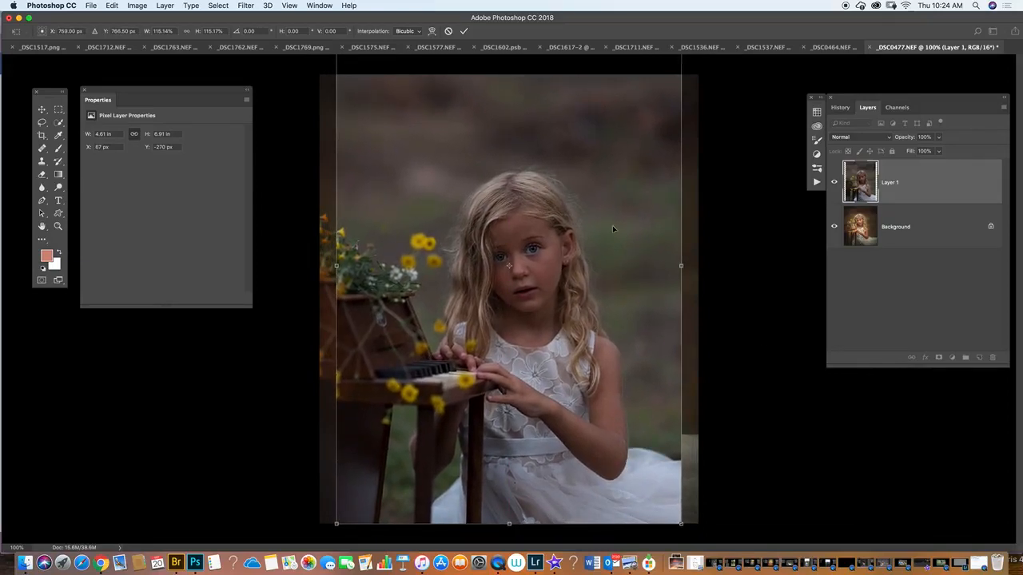
key(Return)
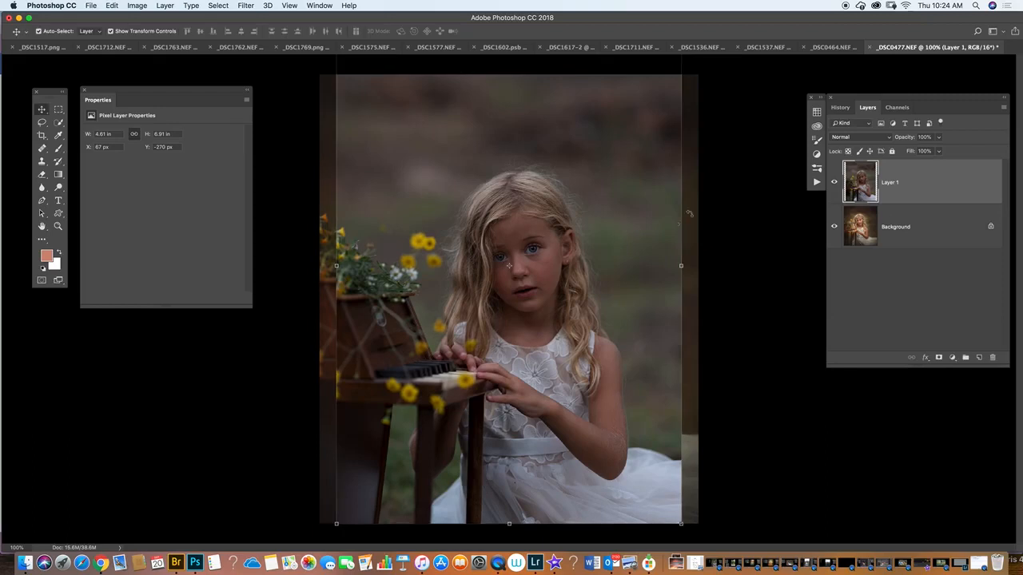
Lower Layer 1's opacity to 46% and move it so the girl's face lines up with the edited portrait.
click(834, 182)
click(834, 183)
mouse_move(618, 382)
mouse_down()
mouse_move(622, 357)
mouse_move(611, 369)
mouse_move(629, 364)
mouse_move(600, 379)
mouse_move(602, 400)
mouse_move(597, 391)
mouse_move(633, 380)
mouse_move(629, 355)
mouse_move(628, 372)
mouse_up()
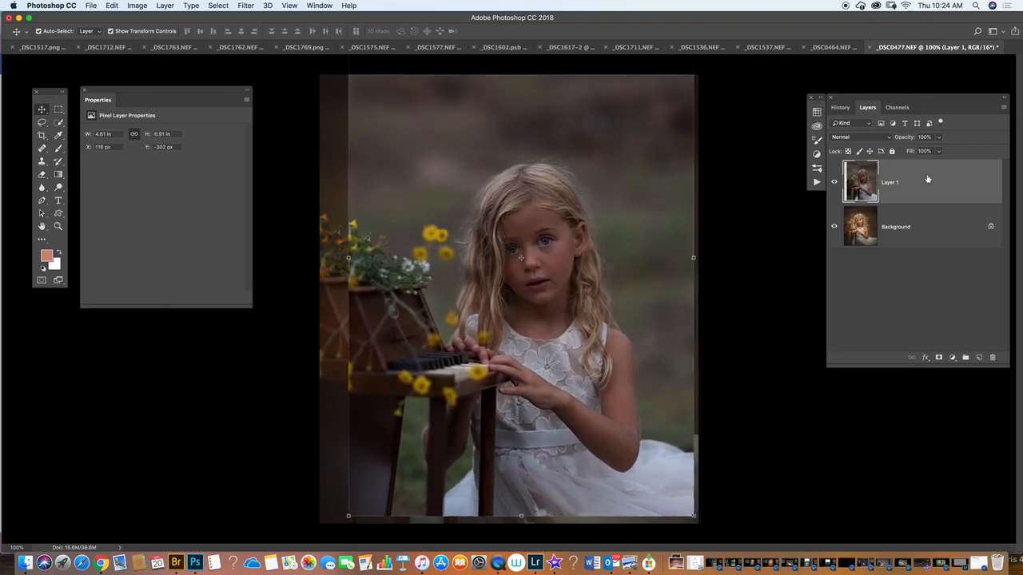
click(938, 139)
click(913, 151)
drag(608, 267, 573, 262)
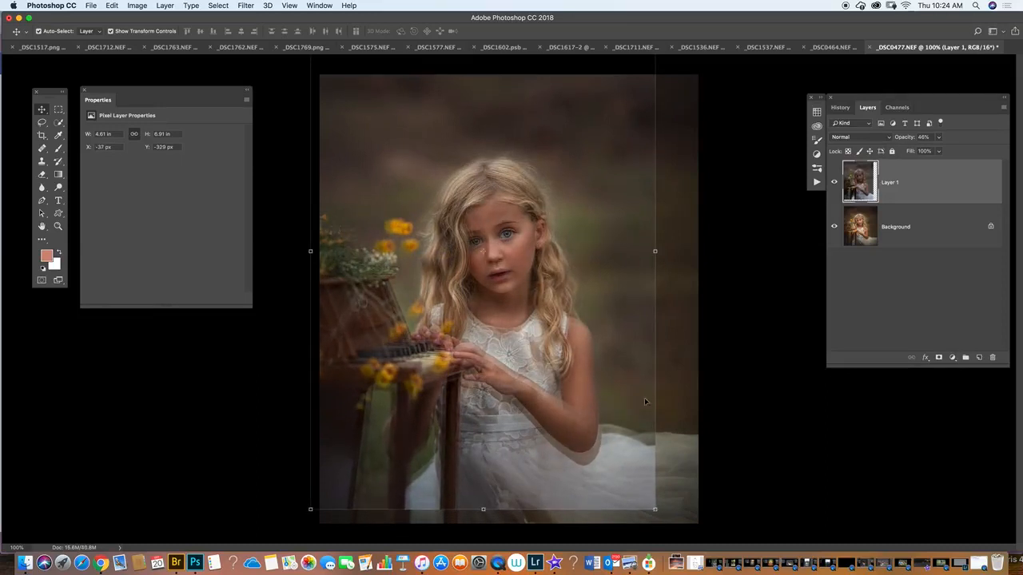
Enlarge Layer 1 to about 104%, align it with the girl below, and restore its opacity to 100%.
drag(654, 510, 667, 532)
mouse_move(655, 489)
mouse_down()
mouse_move(644, 476)
mouse_move(671, 457)
mouse_move(651, 471)
mouse_up()
key(Return)
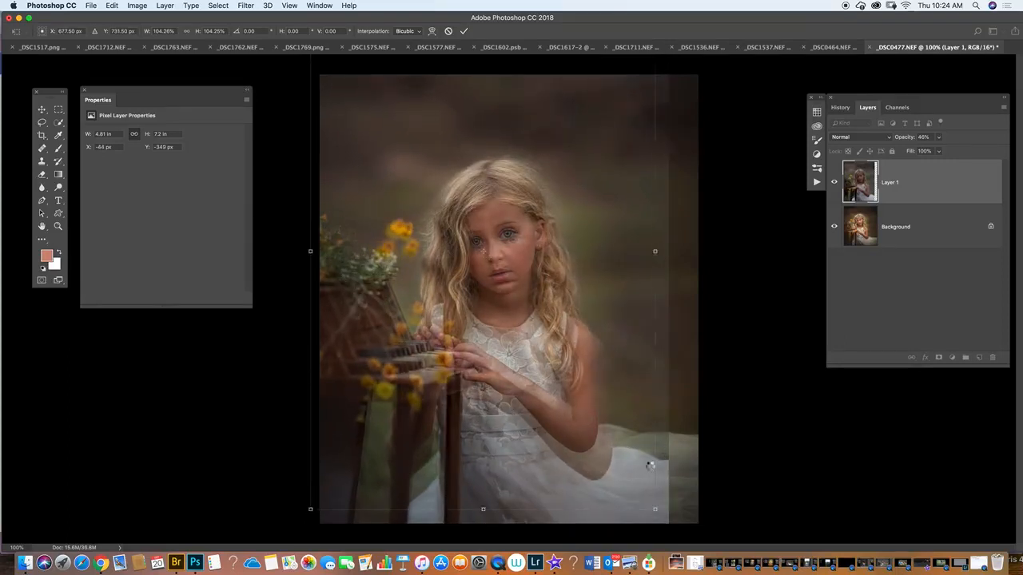
click(939, 138)
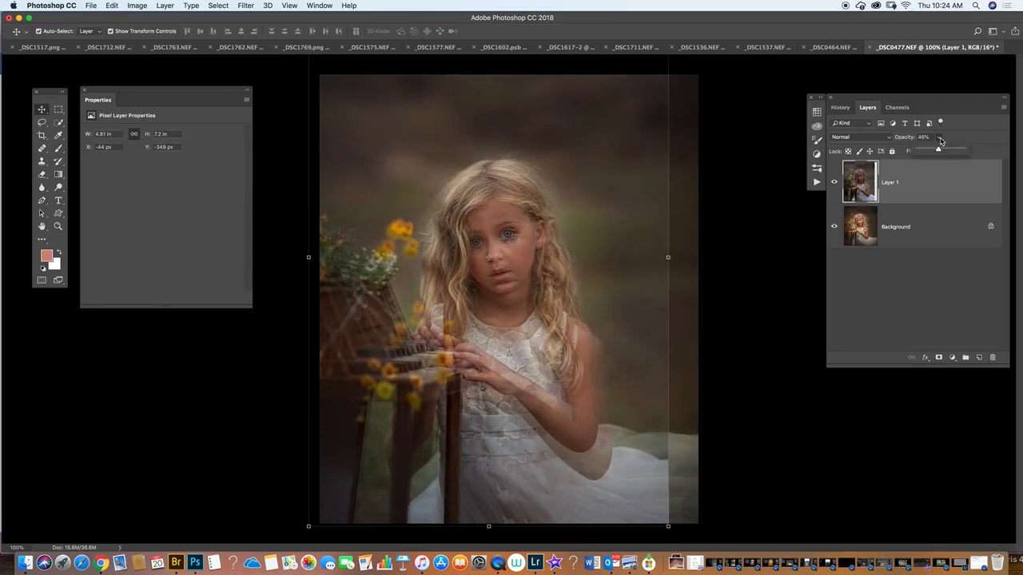
drag(940, 152, 976, 161)
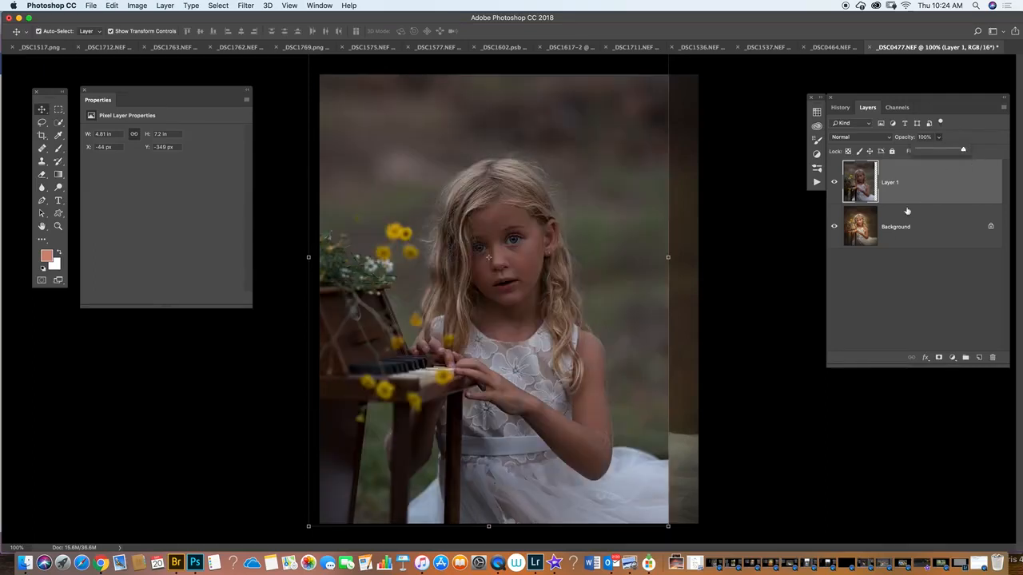
click(860, 261)
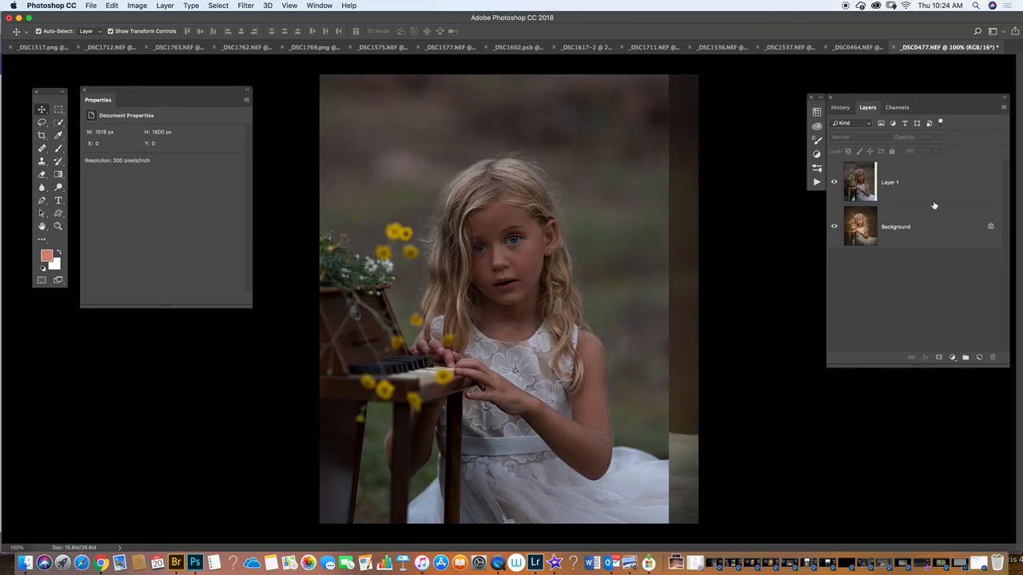
Convert the Background layer to a smart object.
click(907, 228)
right_click(936, 235)
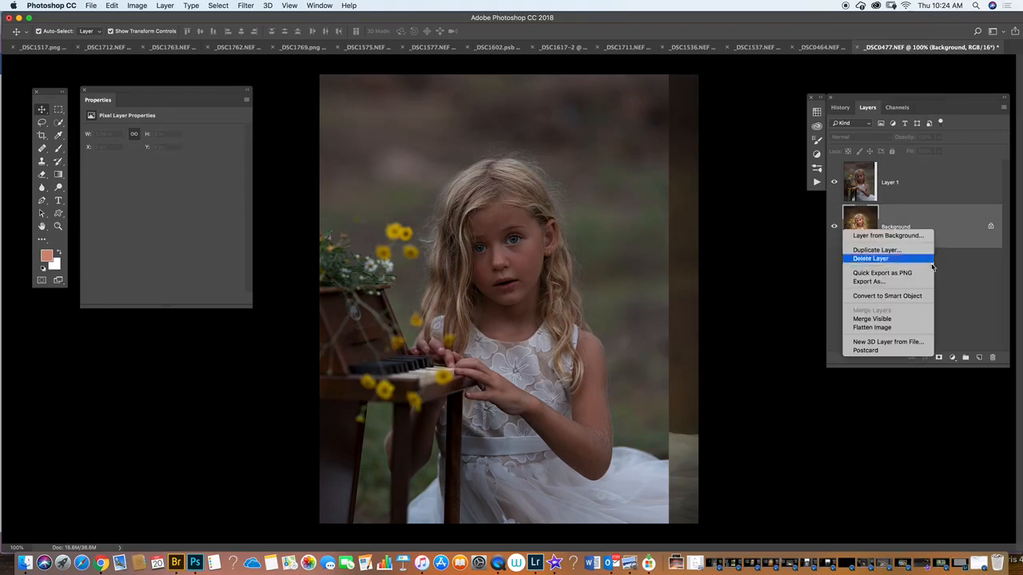
click(898, 295)
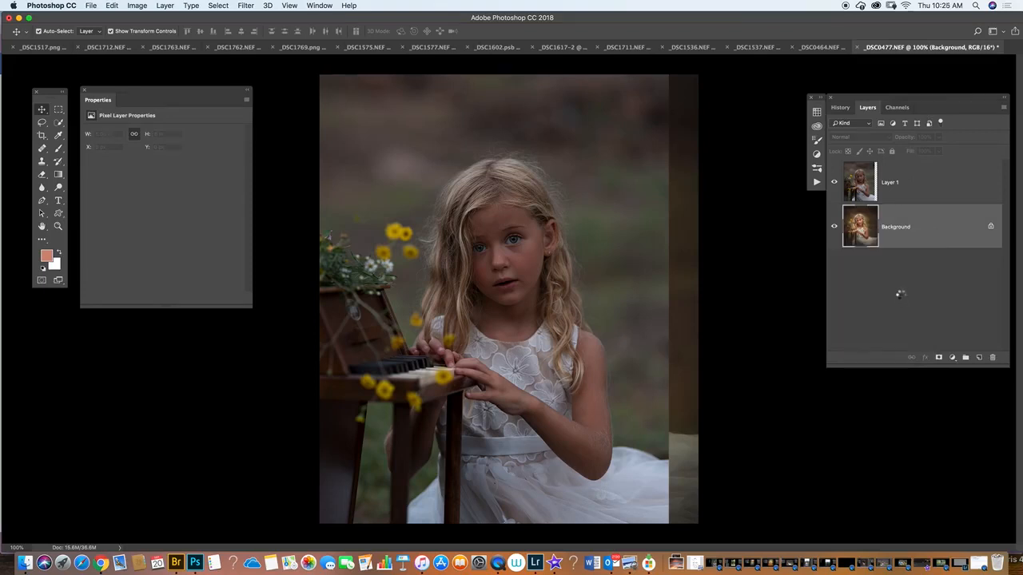
click(931, 278)
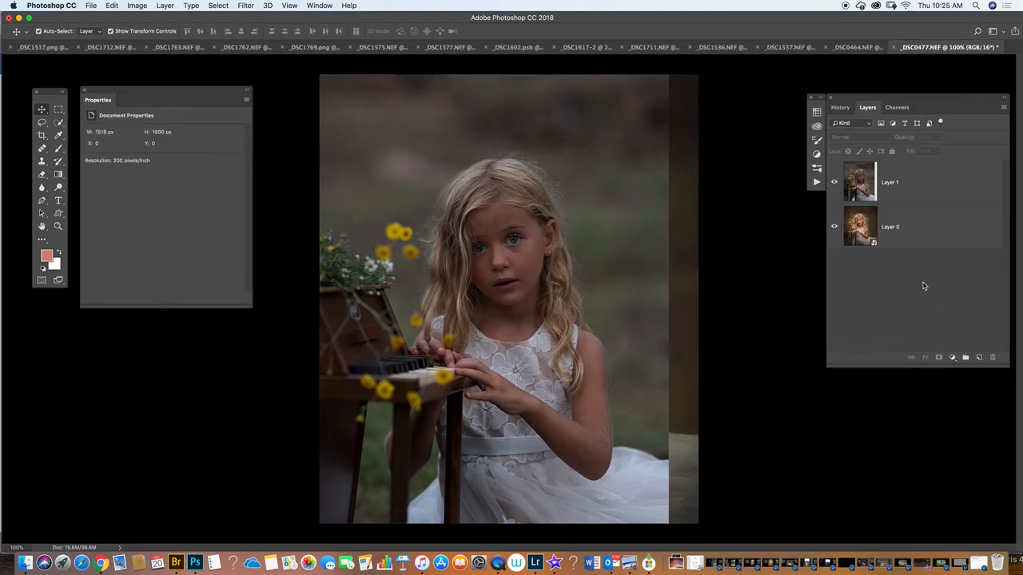
Move Layer 0 above Layer 1 in the layer stack and leave Layer 1 selected.
click(917, 232)
drag(879, 230, 879, 171)
click(890, 237)
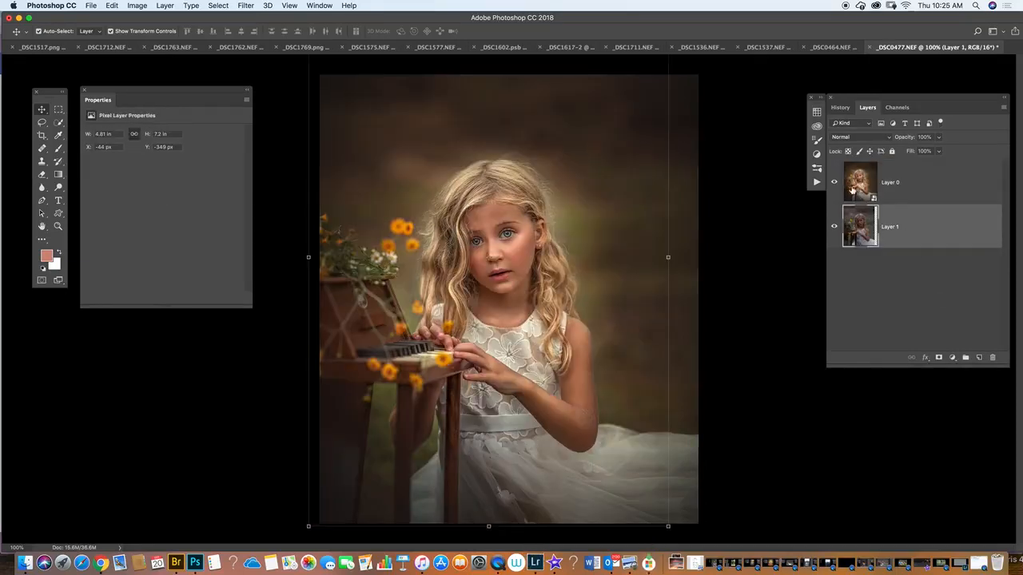
click(886, 292)
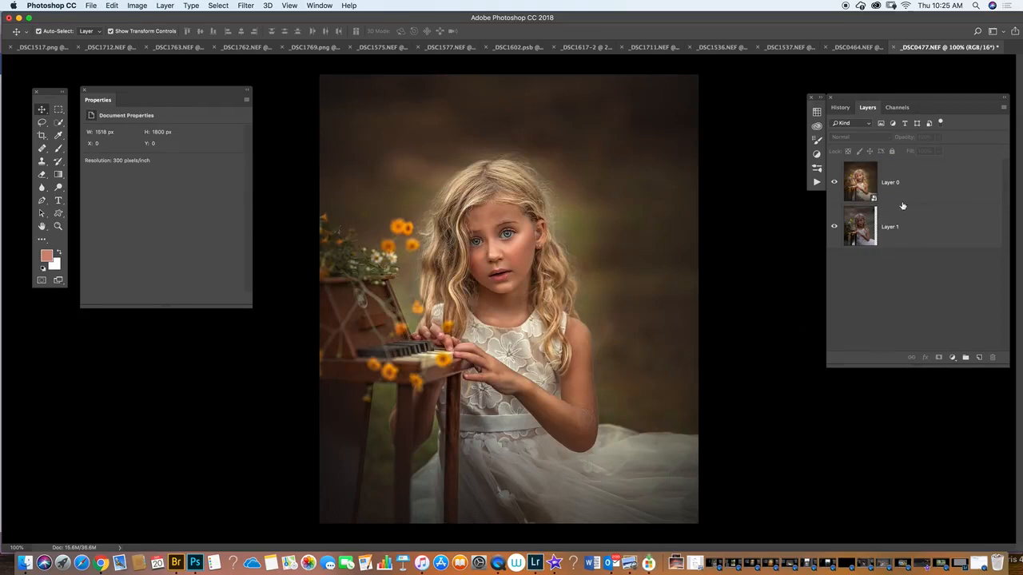
click(923, 232)
click(907, 183)
click(907, 227)
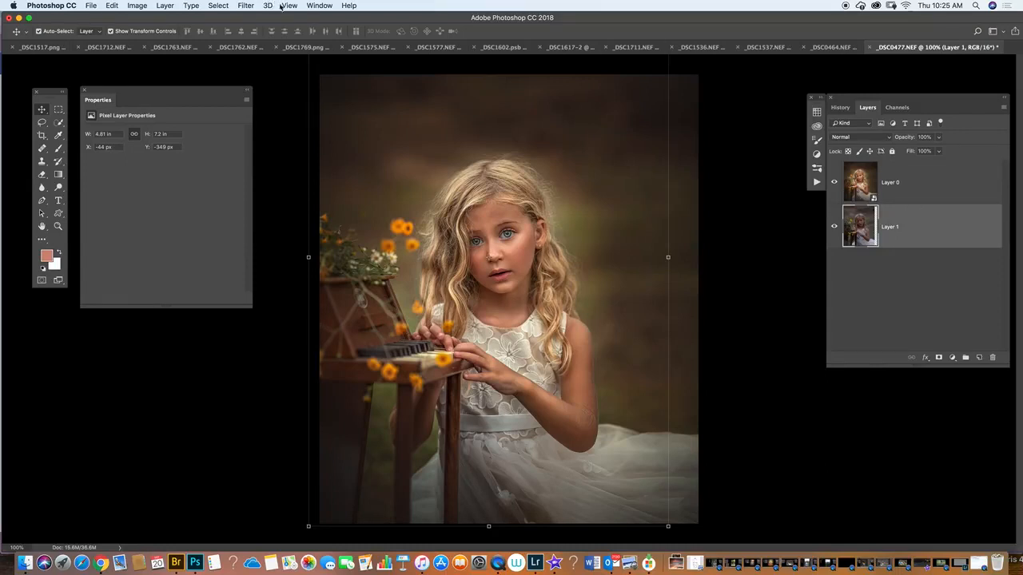
Hide Layer 0 and crop the image to about 4.65 in wide, removing the strip the unedited photo does not cover.
click(43, 136)
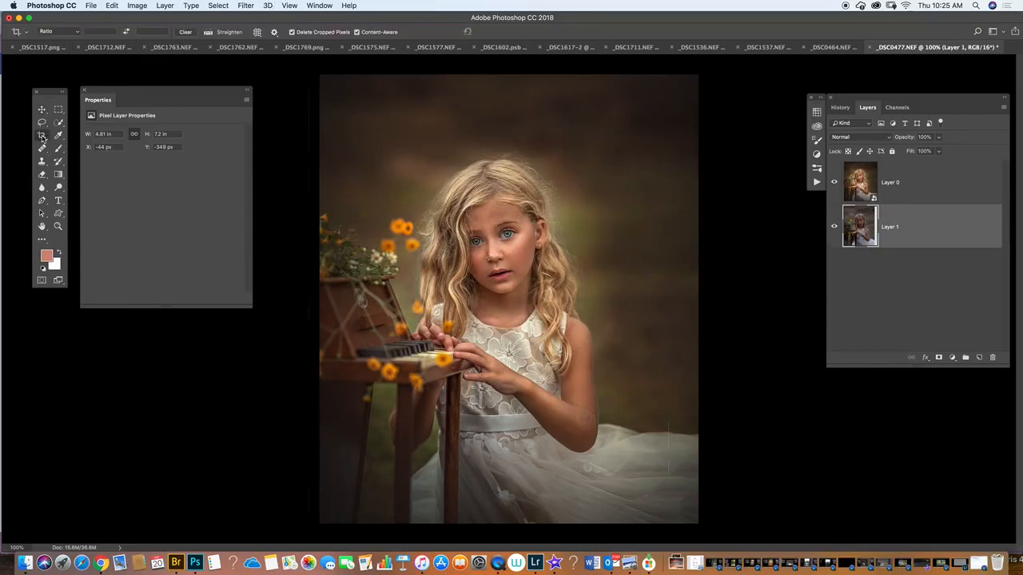
click(893, 188)
click(835, 183)
drag(697, 300, 682, 300)
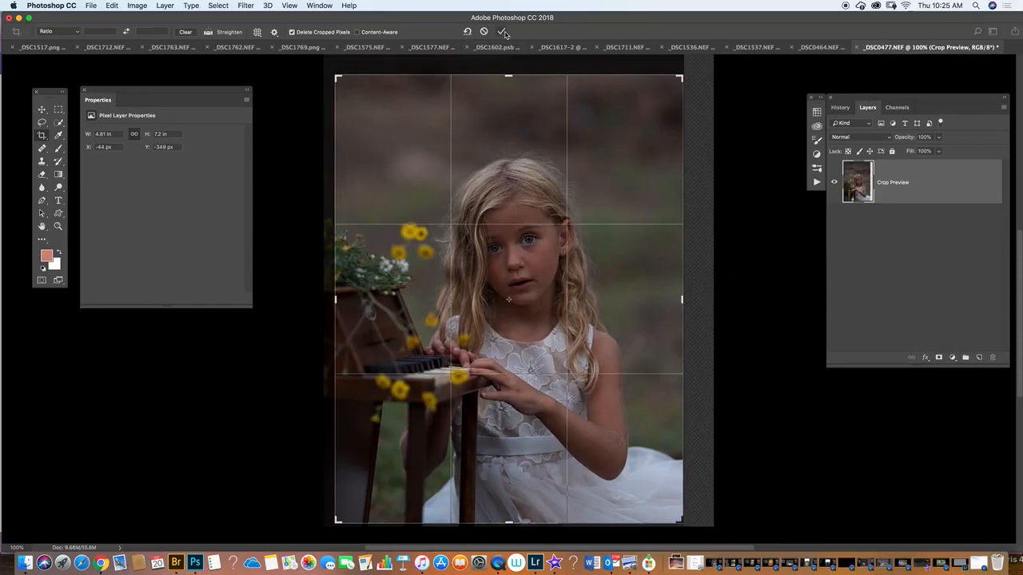
click(501, 32)
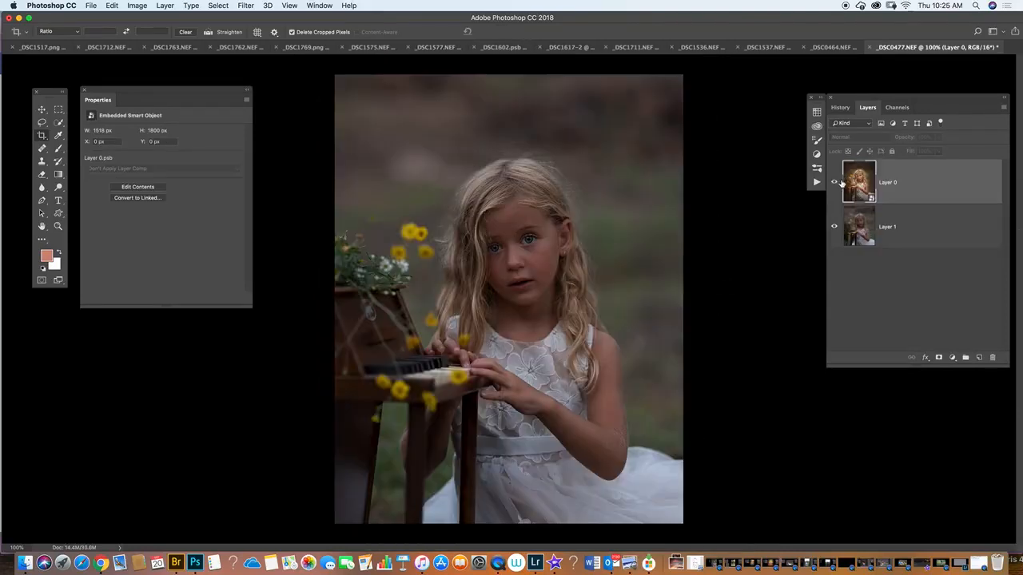
Toggle Layer 0's visibility to compare the edited portrait with the unedited photo, with Layer 1 selected.
click(834, 182)
click(867, 227)
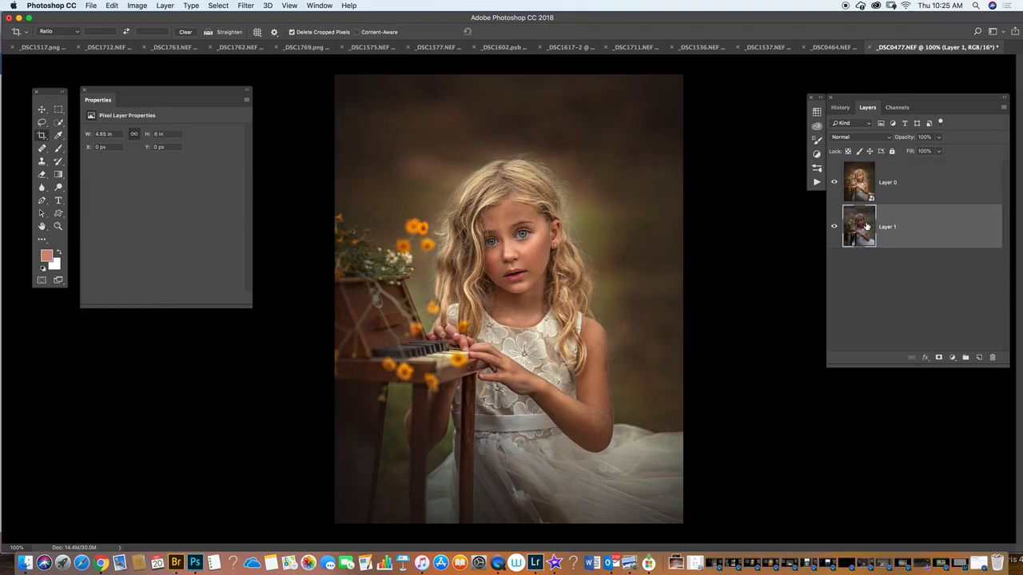
click(834, 182)
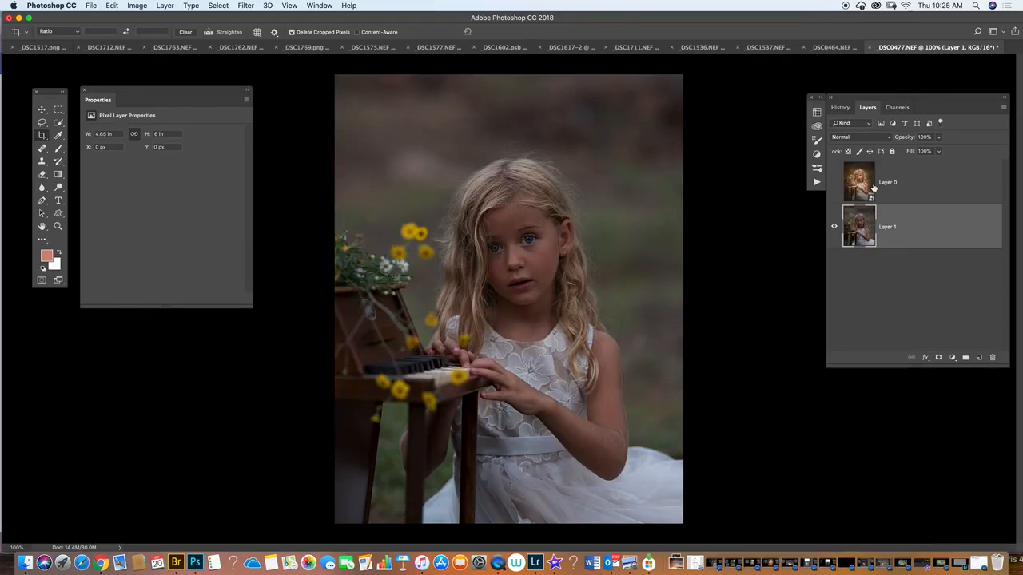
Show the Timeline, move it over the Properties panel and create a frame animation from the current document.
click(320, 5)
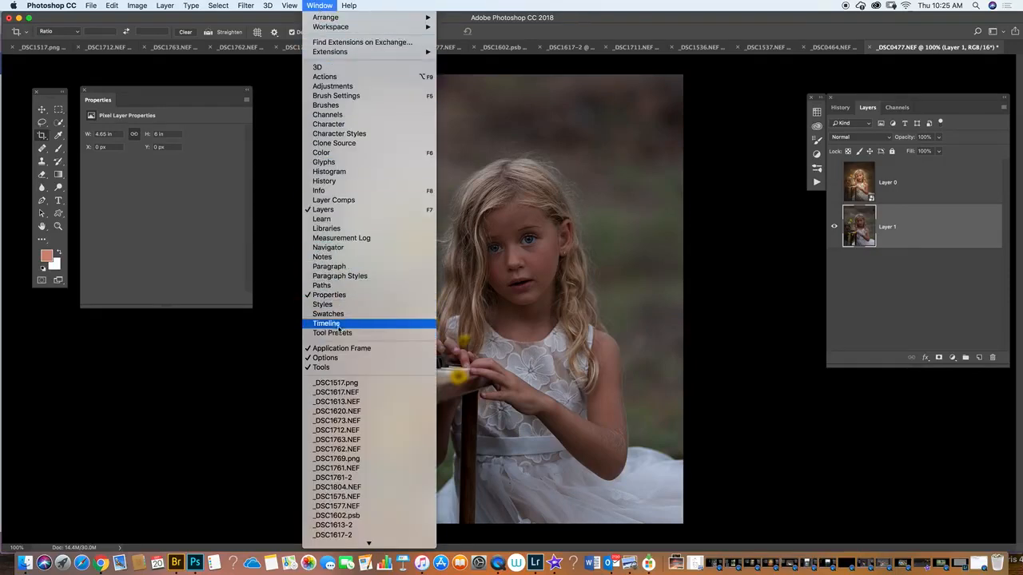
click(326, 323)
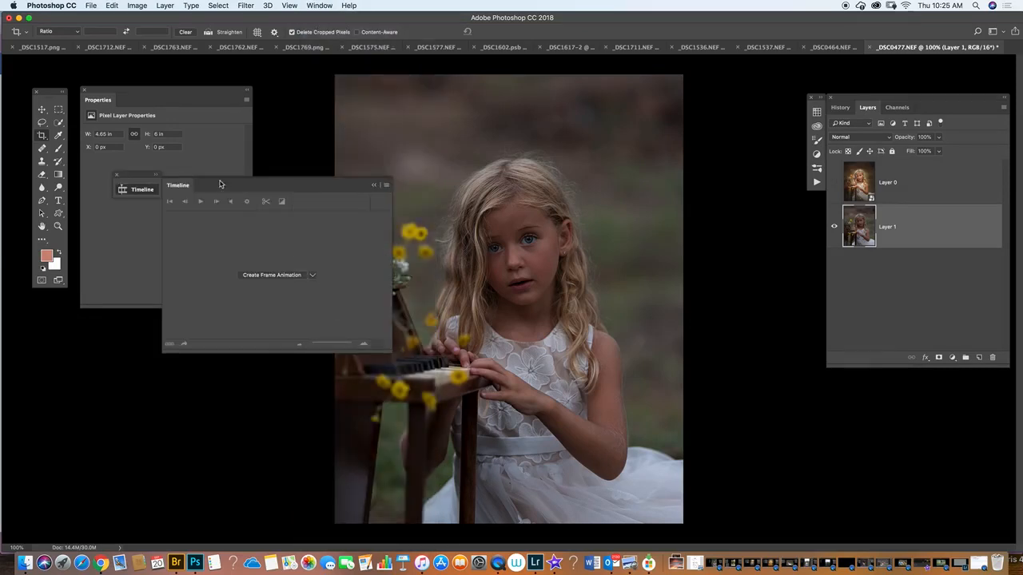
drag(215, 181, 154, 132)
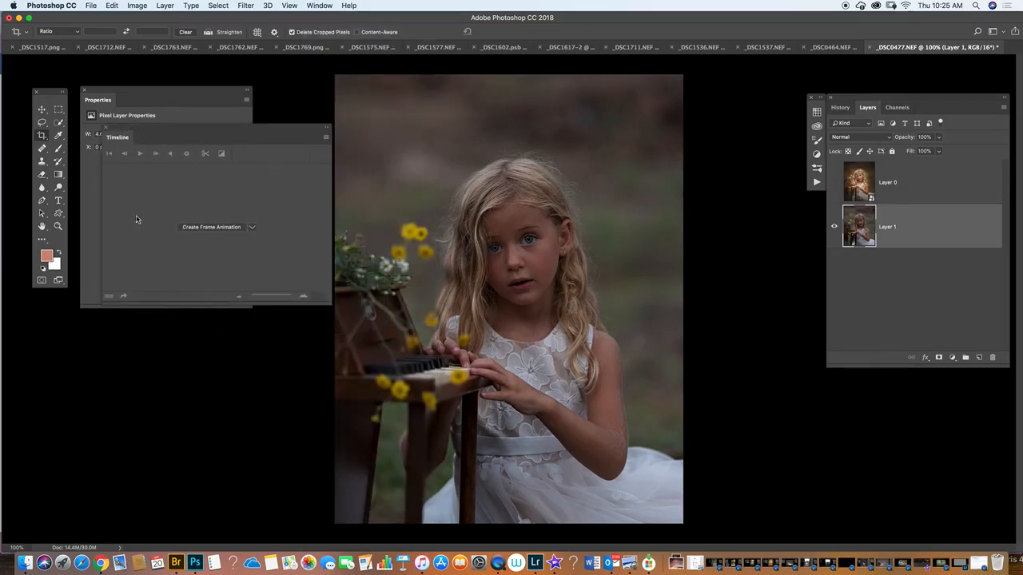
click(252, 229)
click(226, 228)
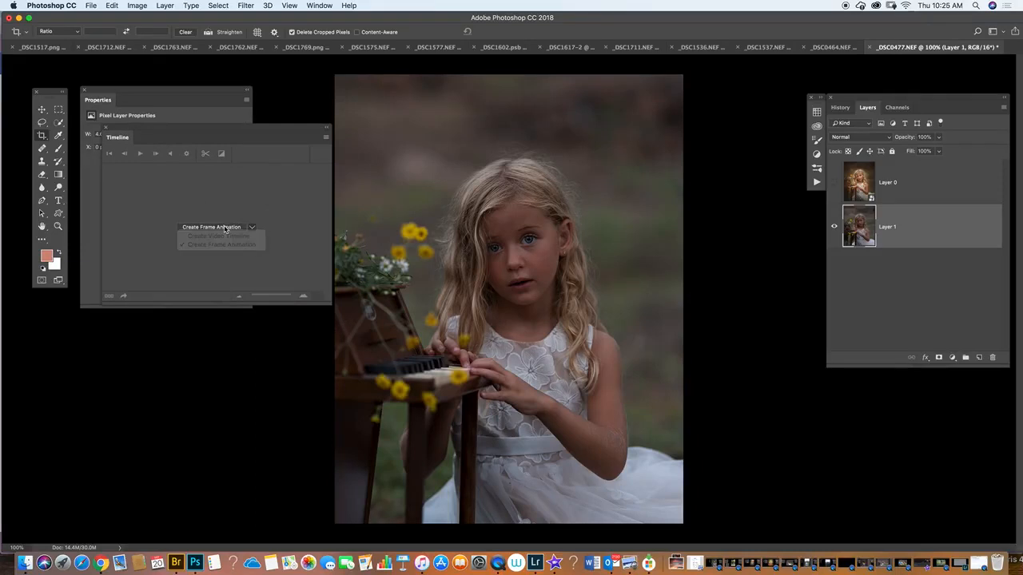
click(221, 229)
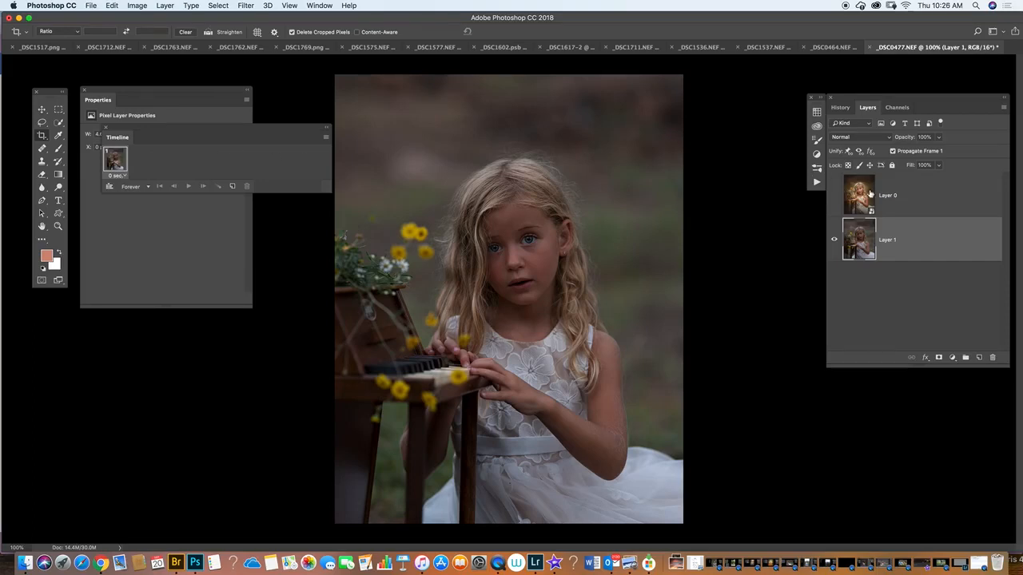
Keep Layer 0 hidden in the first animation frame, add a second frame and show Layer 0 in it.
click(841, 196)
click(836, 197)
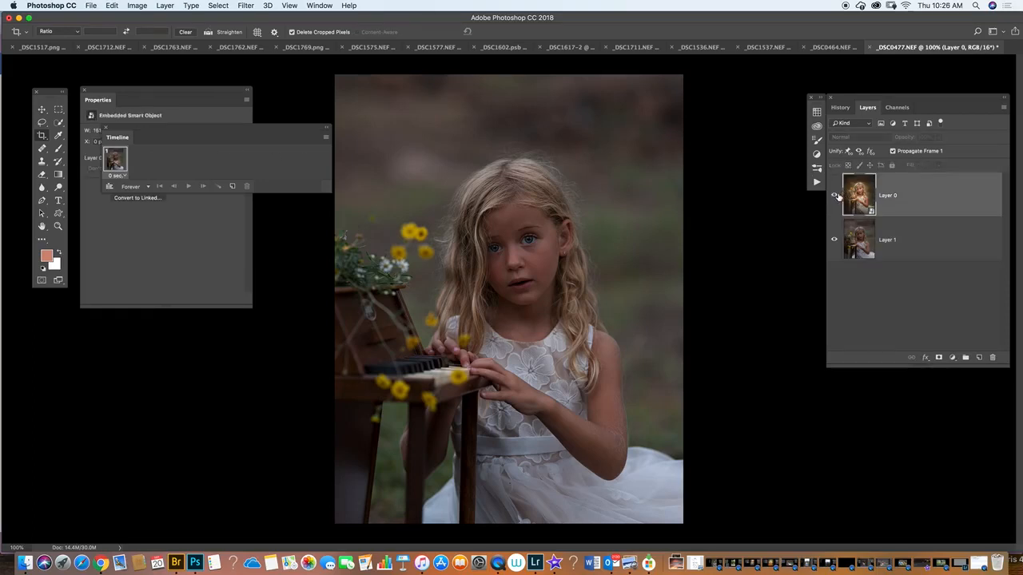
click(836, 197)
drag(119, 162, 233, 187)
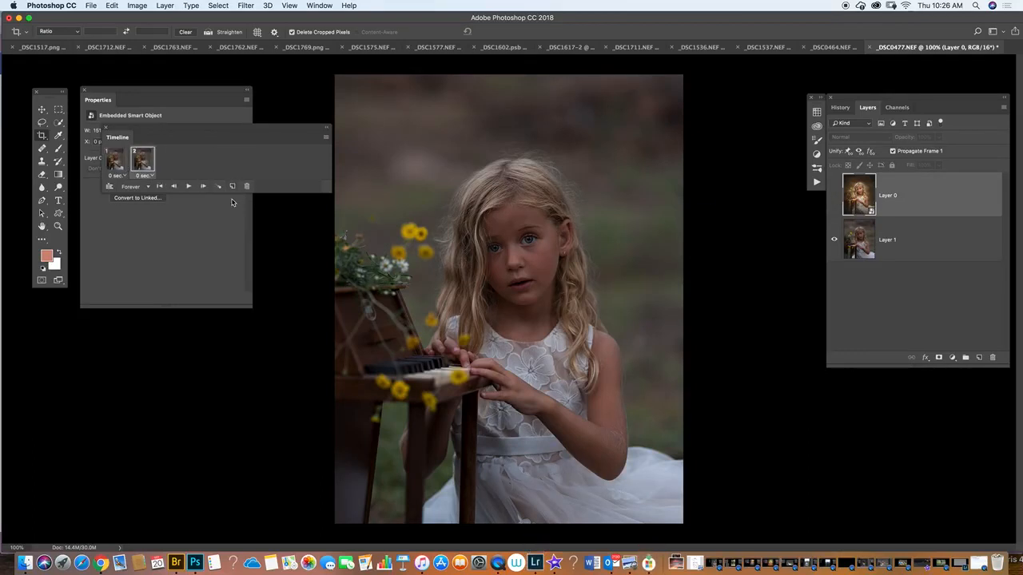
click(834, 196)
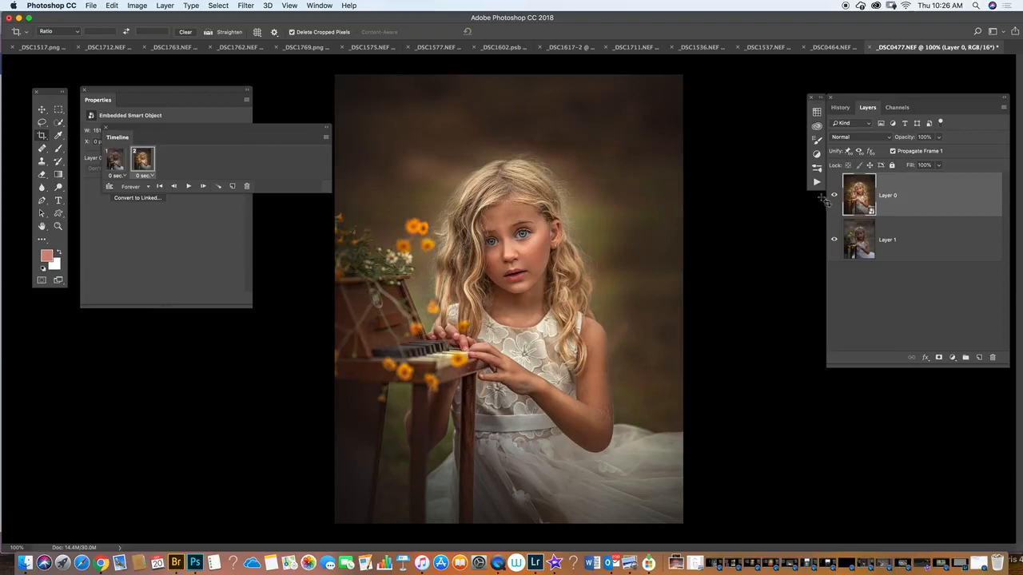
Set the delay of both animation frames to 3 seconds each.
click(114, 161)
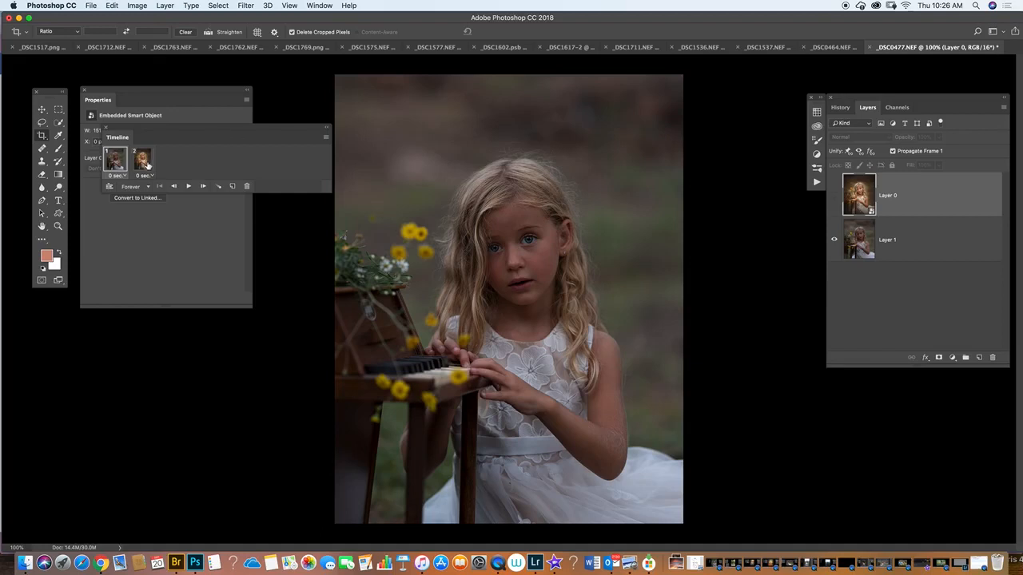
click(118, 176)
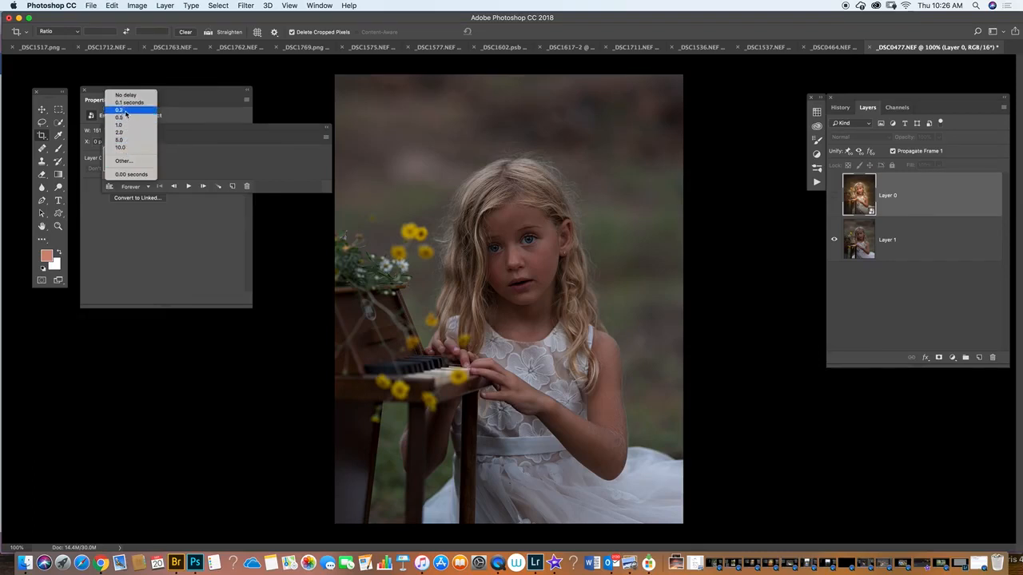
click(123, 162)
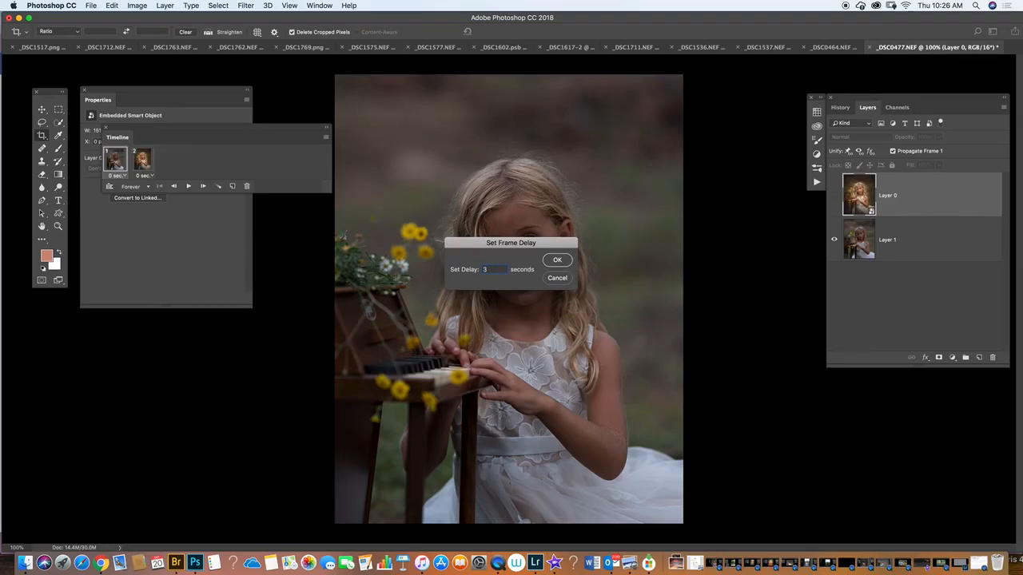
key(Return)
click(145, 175)
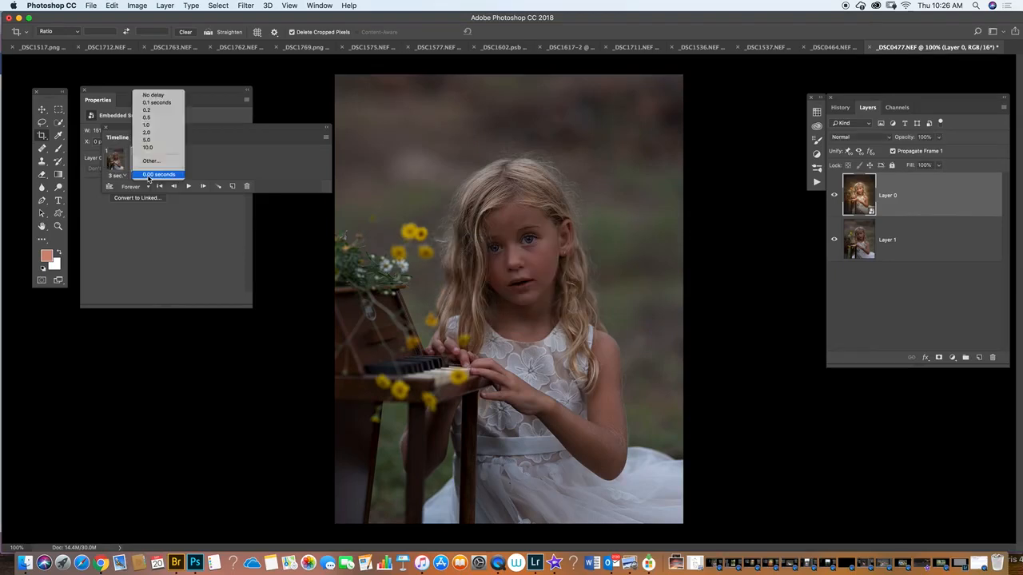
click(150, 161)
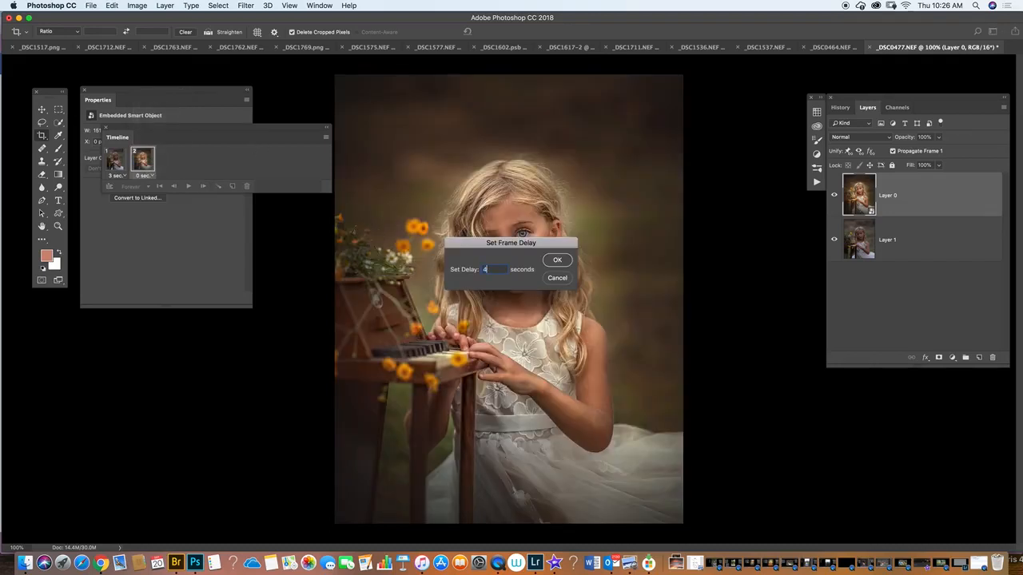
text(3)
click(561, 261)
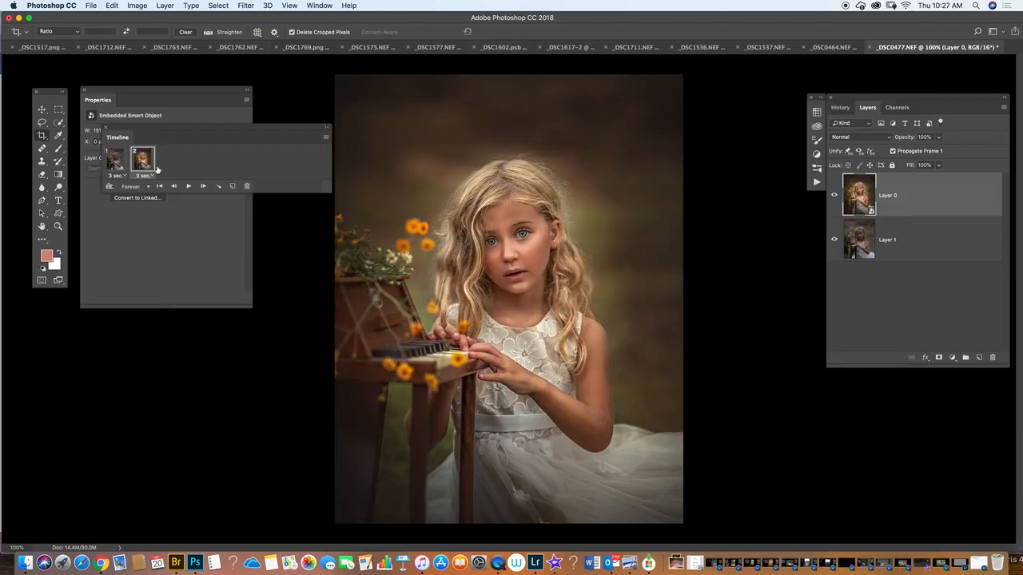
Preview the animation from the first frame and stop playback on the second frame.
click(117, 162)
click(189, 185)
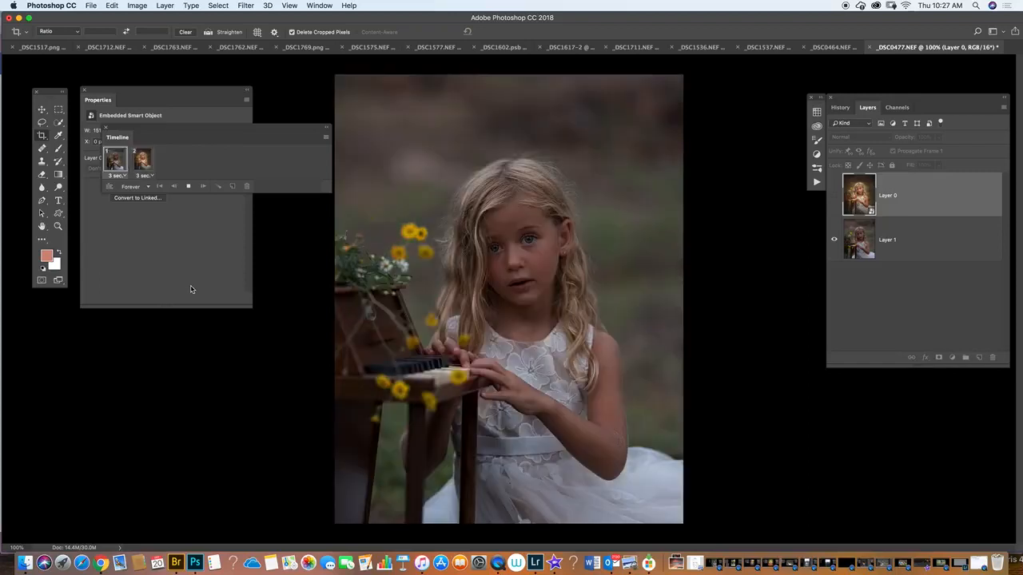
click(187, 185)
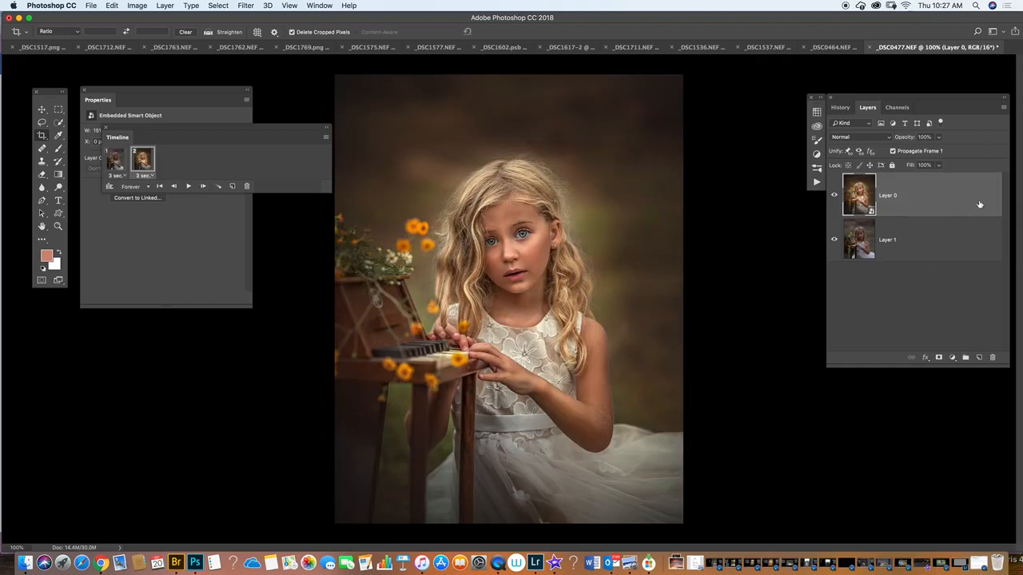
Start a Save for Web (Legacy) export with GIF format and the Internet Standard RGB (No Color Management) preview.
click(93, 6)
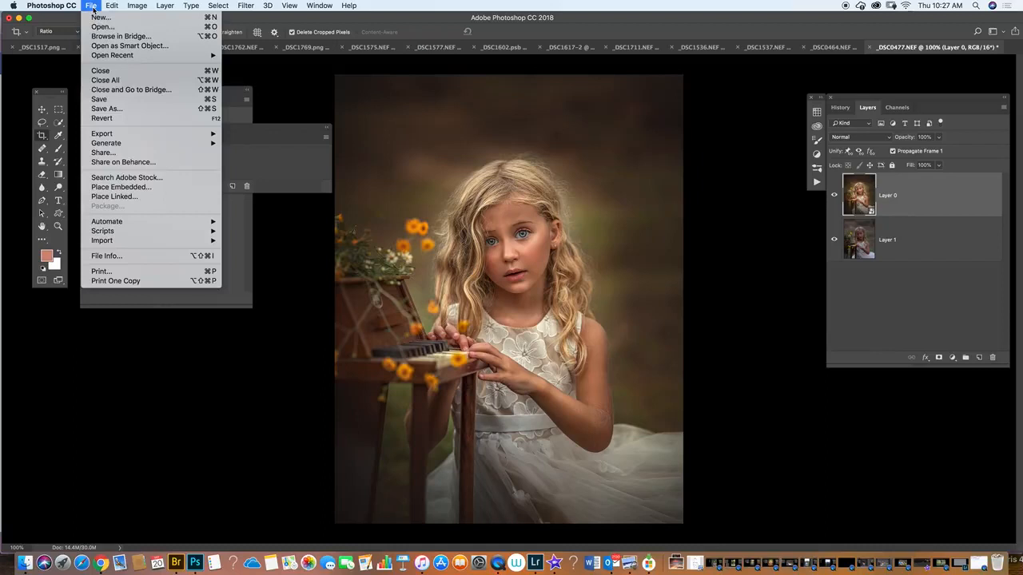
mouse_move(132, 136)
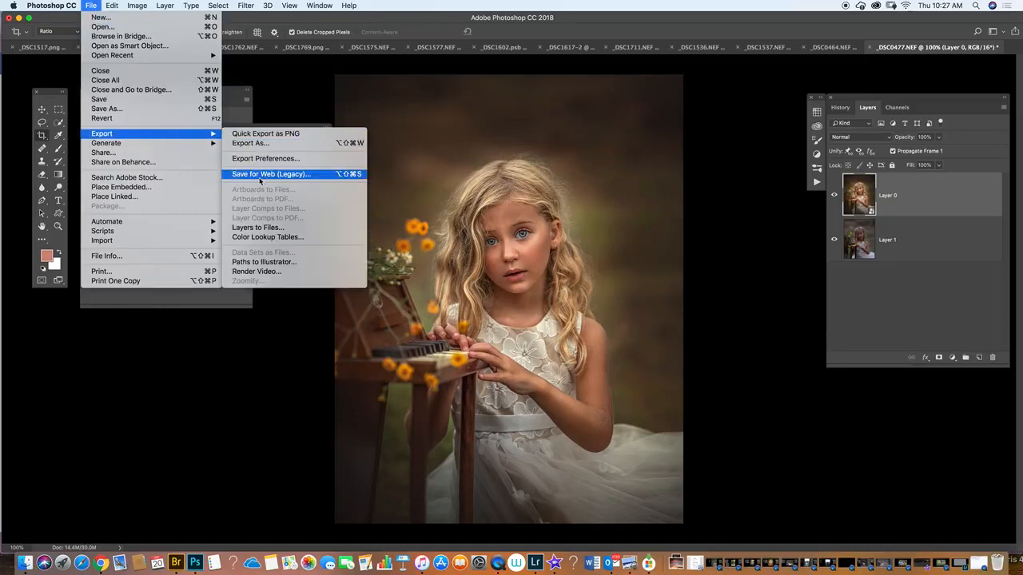
click(301, 174)
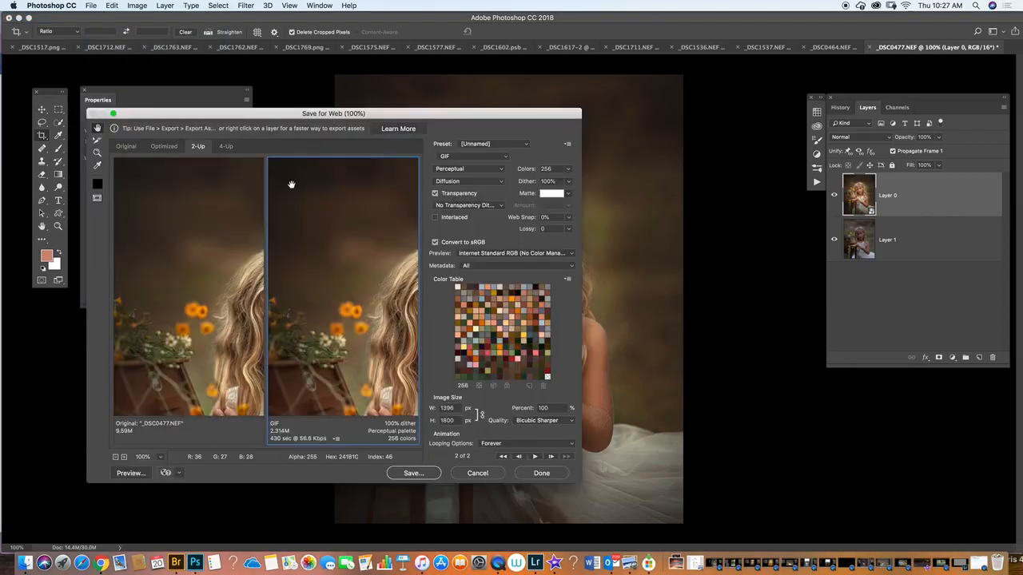
click(115, 456)
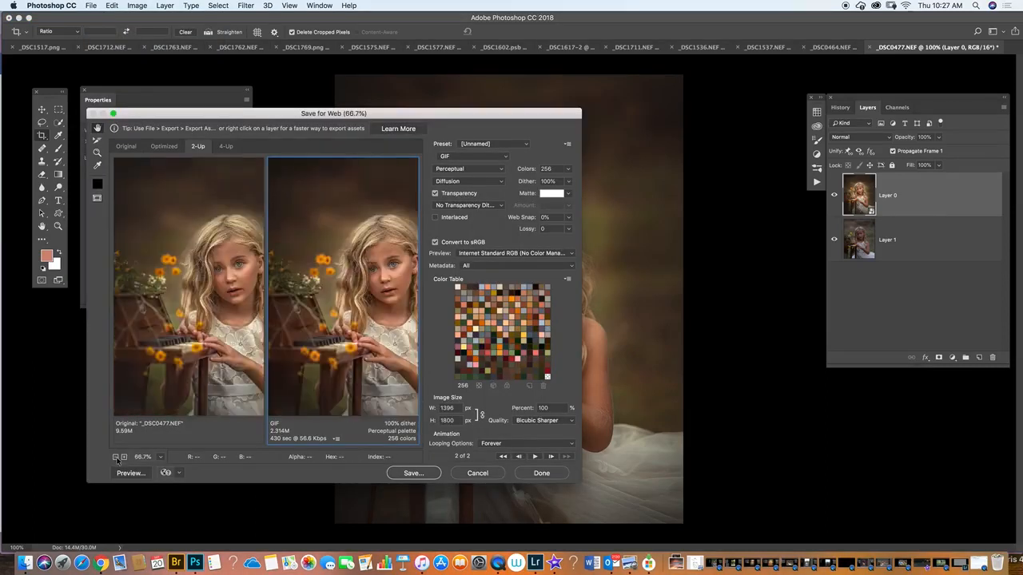
click(116, 457)
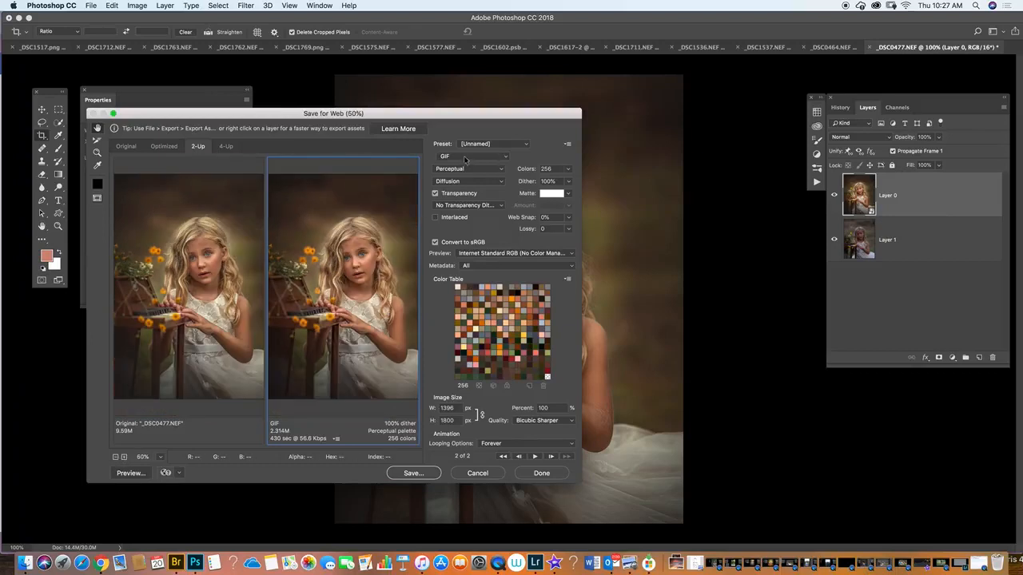
click(495, 156)
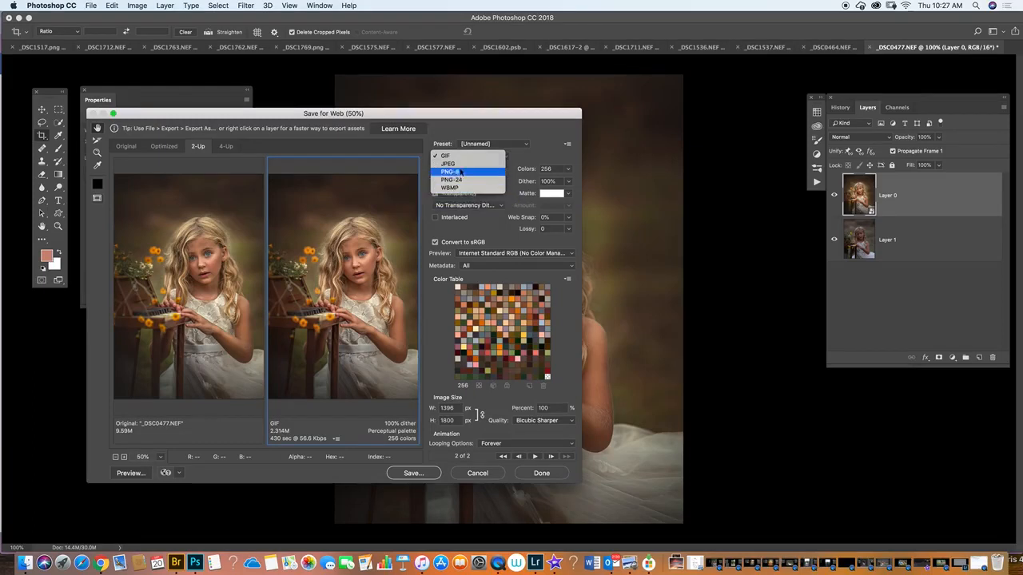
click(457, 158)
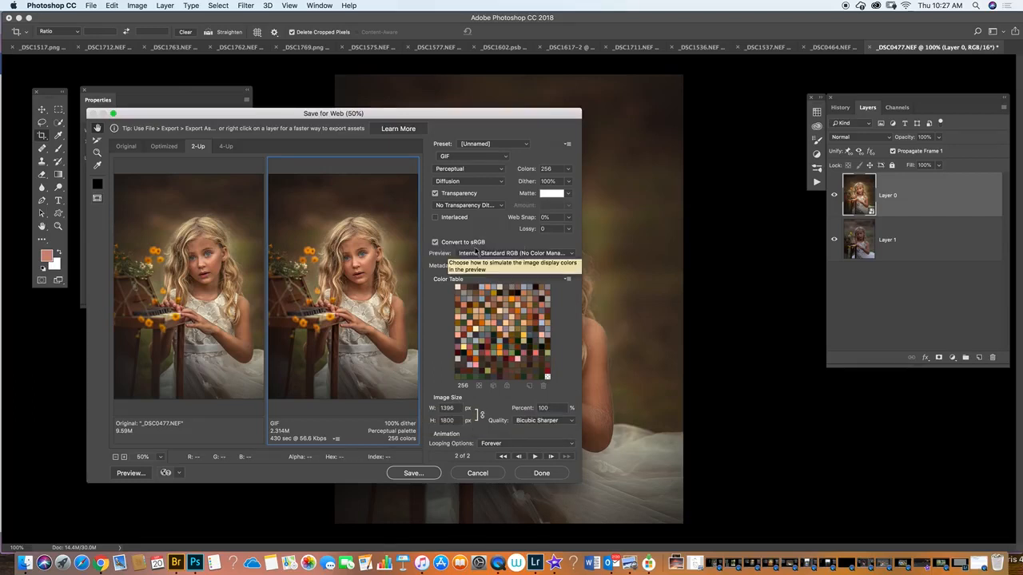
click(540, 254)
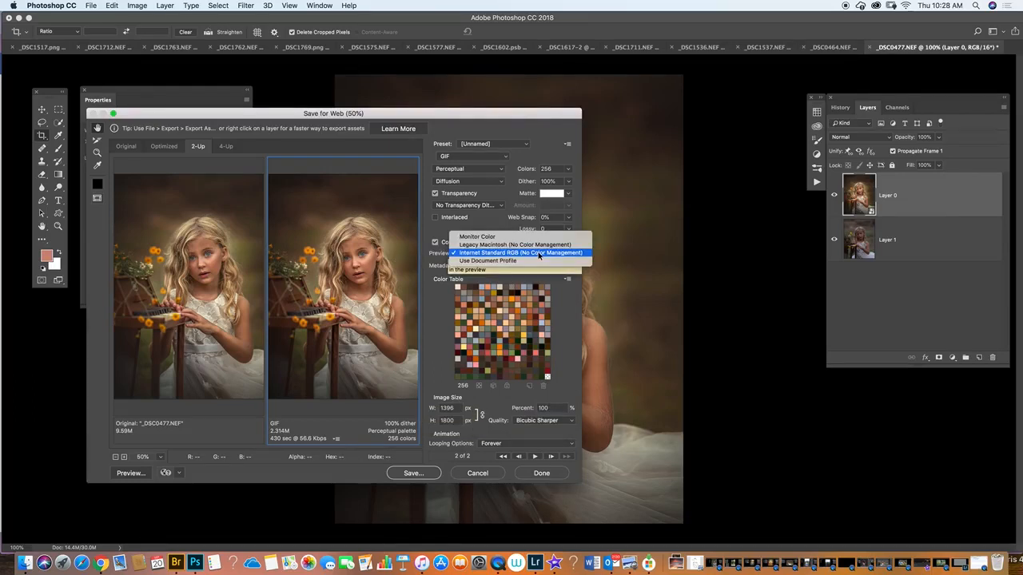
click(540, 254)
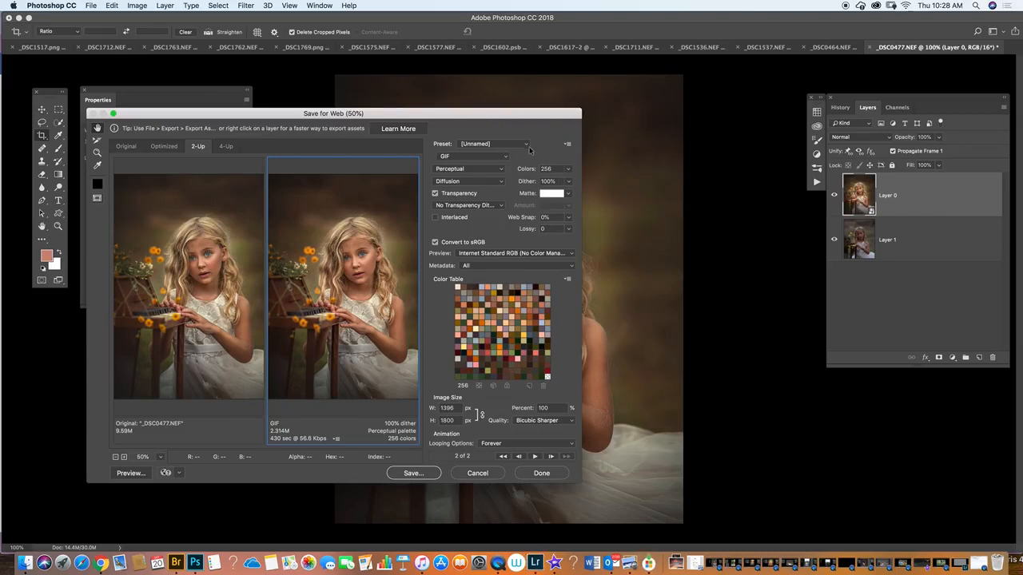
Save the exported animation to the Desktop as Amber.gif and play the animation again in the document.
click(412, 473)
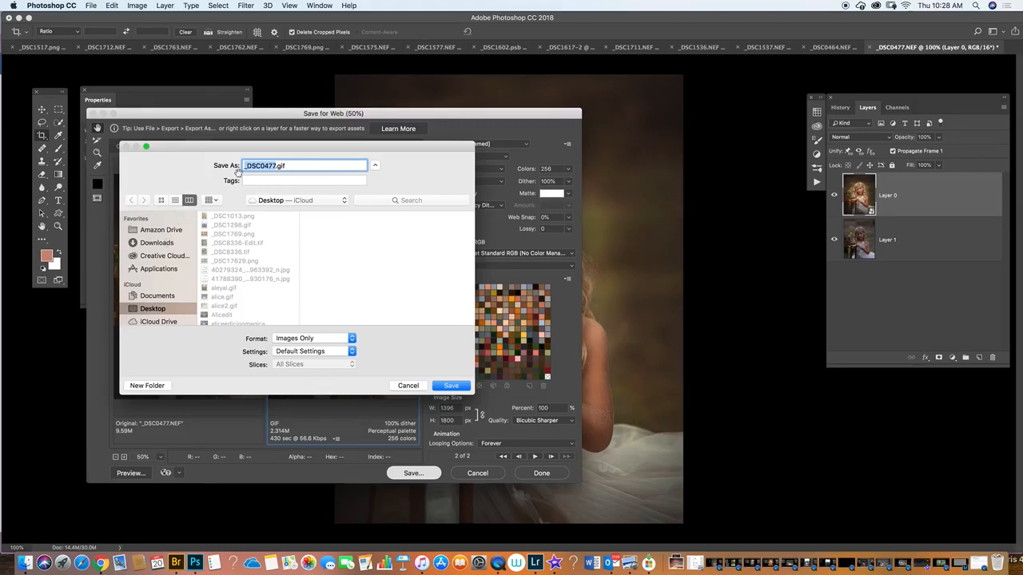
text(Amber)
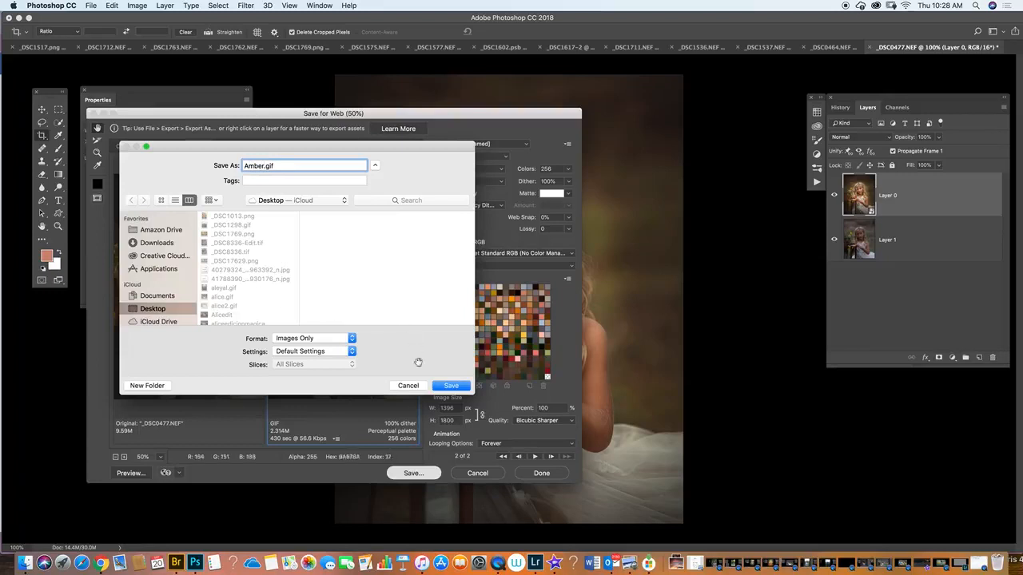
click(451, 386)
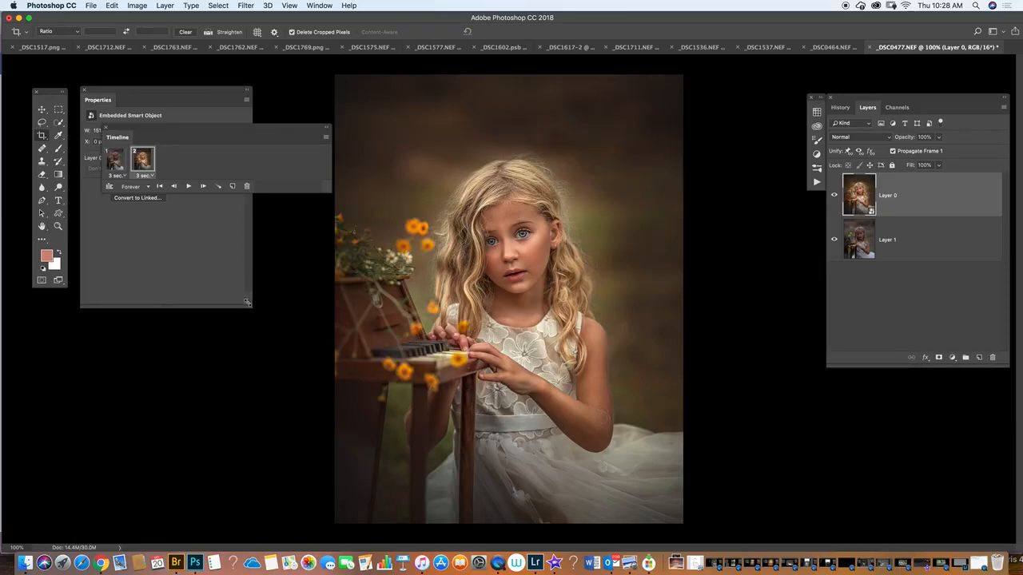
click(190, 187)
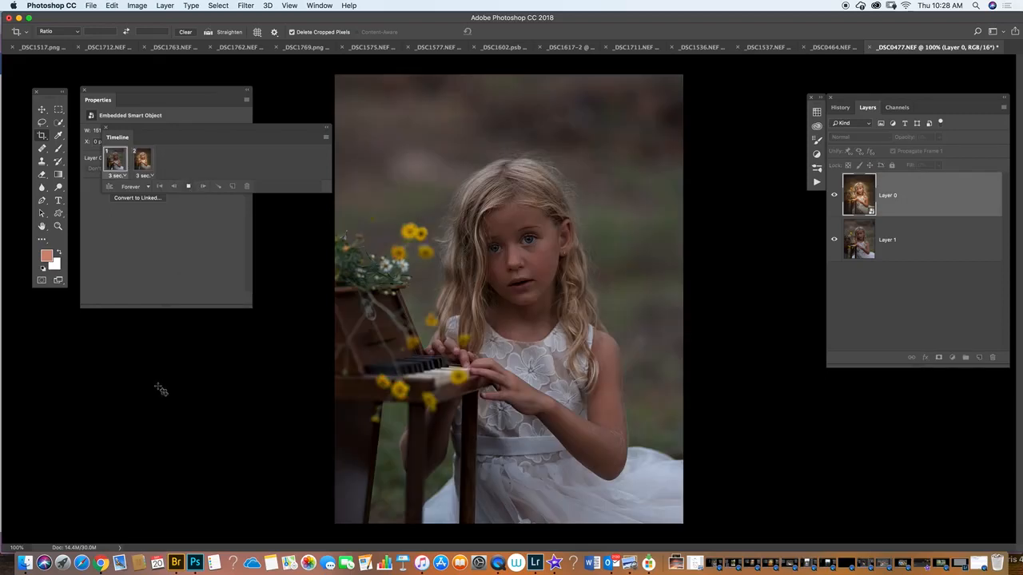